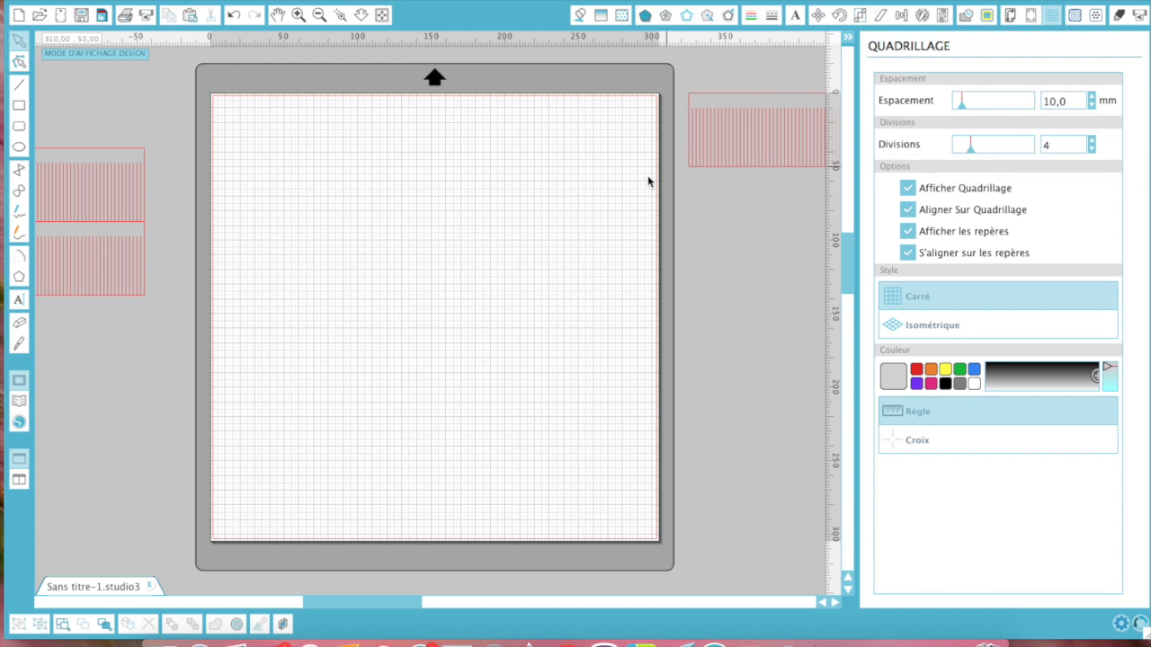
Step: Draw a rectangle about 210 mm wide and 50 mm high in the upper part of the page
{"action": "left_click", "coordinate": [19, 105]}
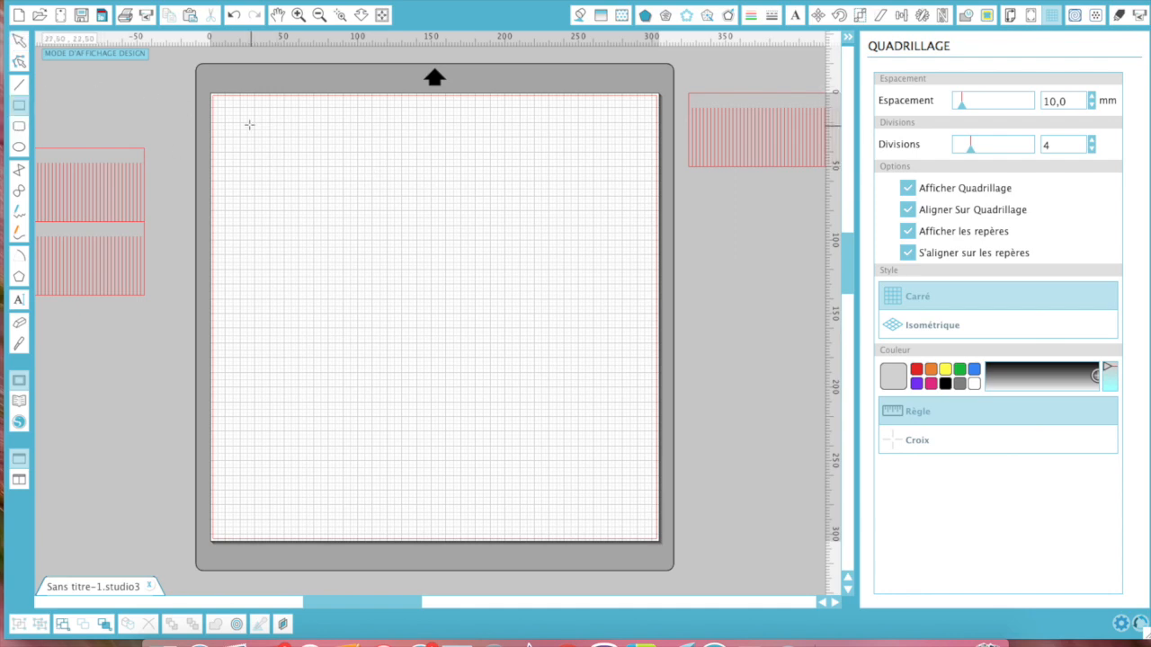
{"action": "left_click", "coordinate": [298, 14]}
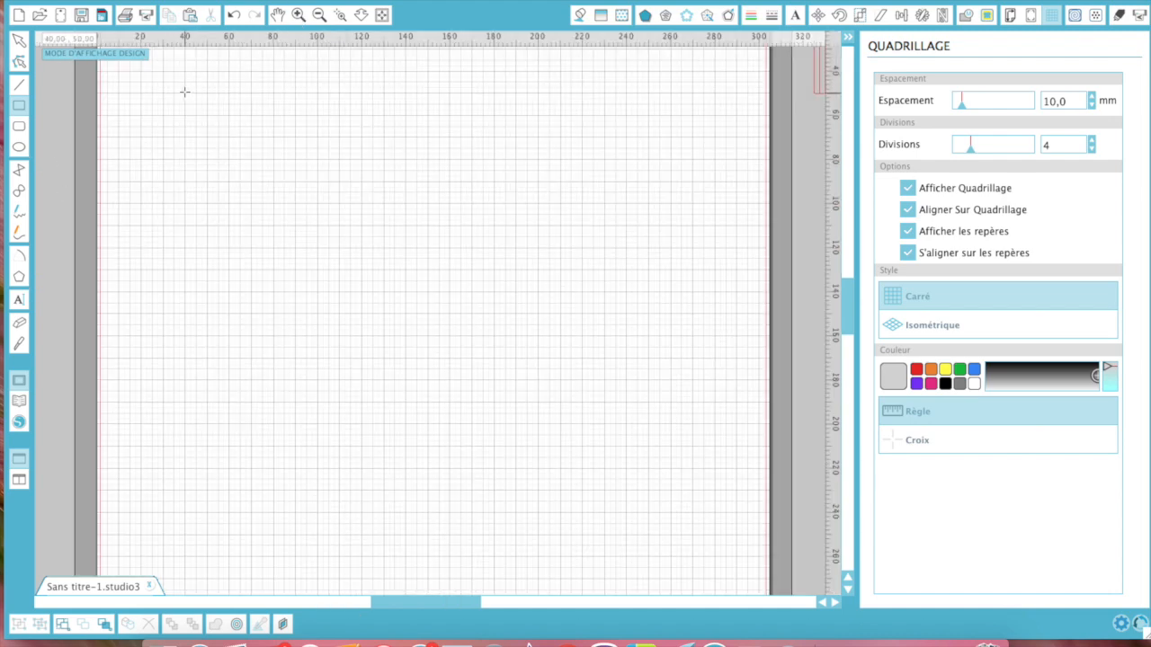
{"action": "left_click_drag", "start_coordinate": [184, 93], "coordinate": [644, 250]}
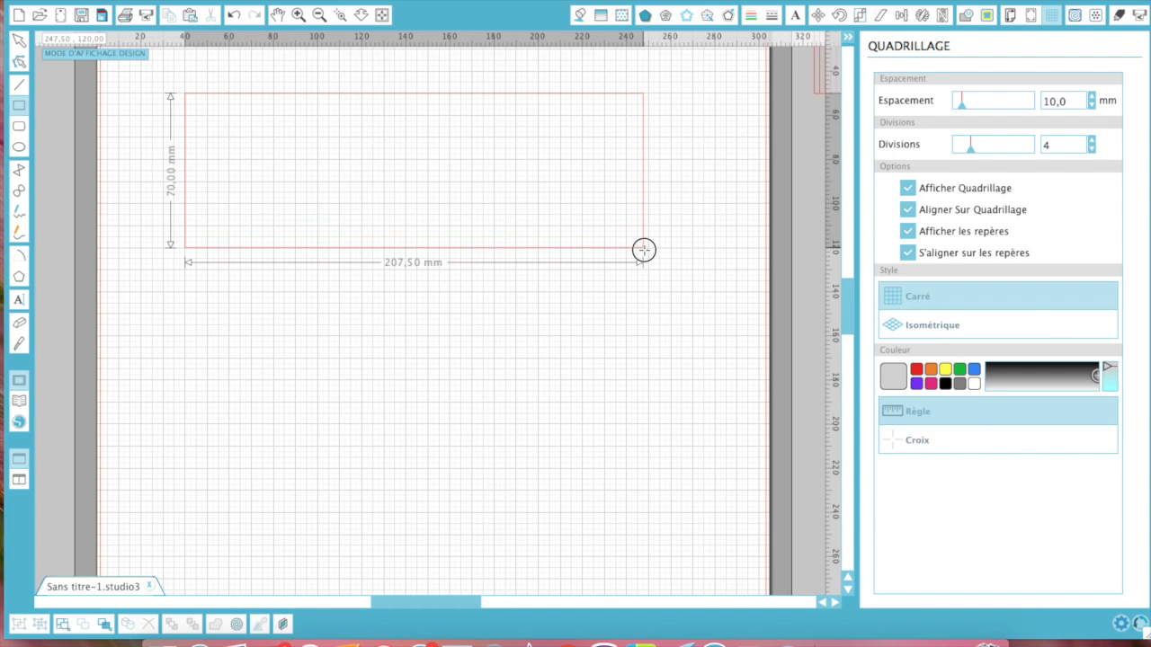
{"action": "left_click_drag", "start_coordinate": [644, 250], "coordinate": [648, 204]}
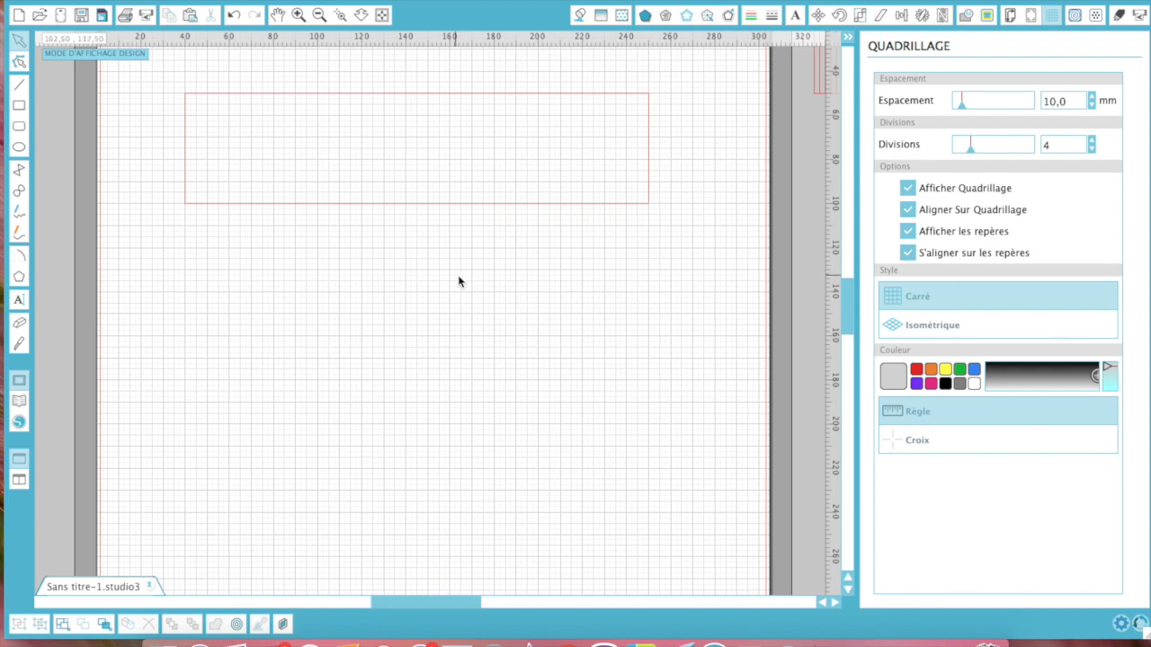
Step: Draw a 40 mm vertical line 2.5 mm inside the rectangle's left side, from 10 mm below its top edge to its bottom edge
{"action": "key", "text": "z"}
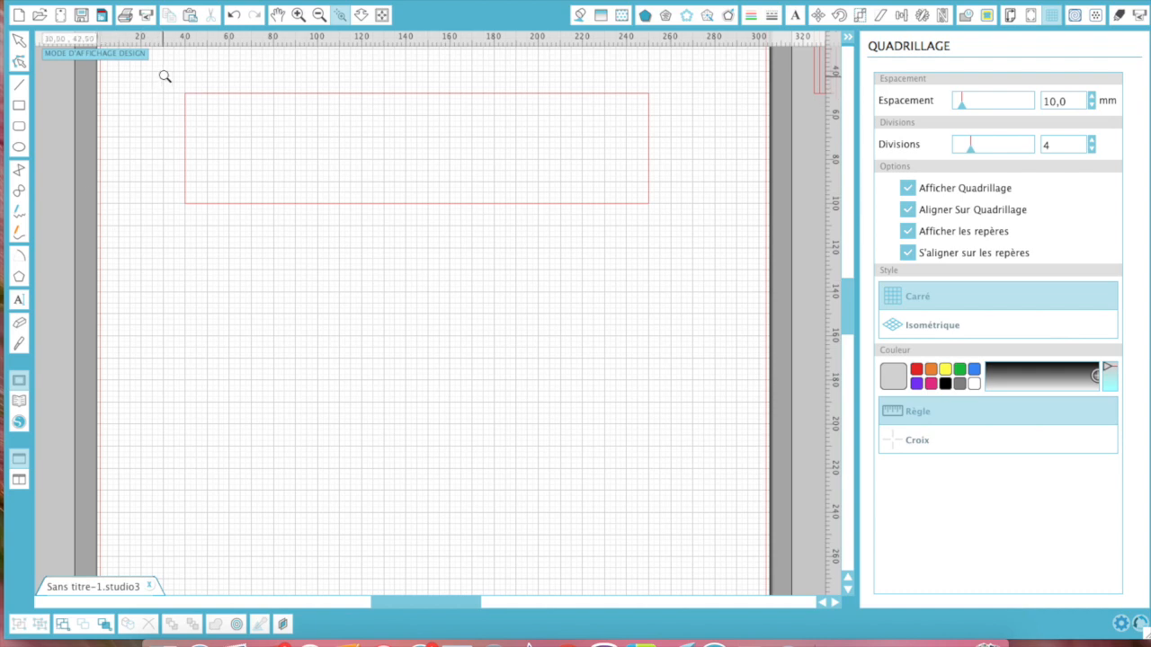
{"action": "left_click_drag", "start_coordinate": [163, 75], "coordinate": [429, 275]}
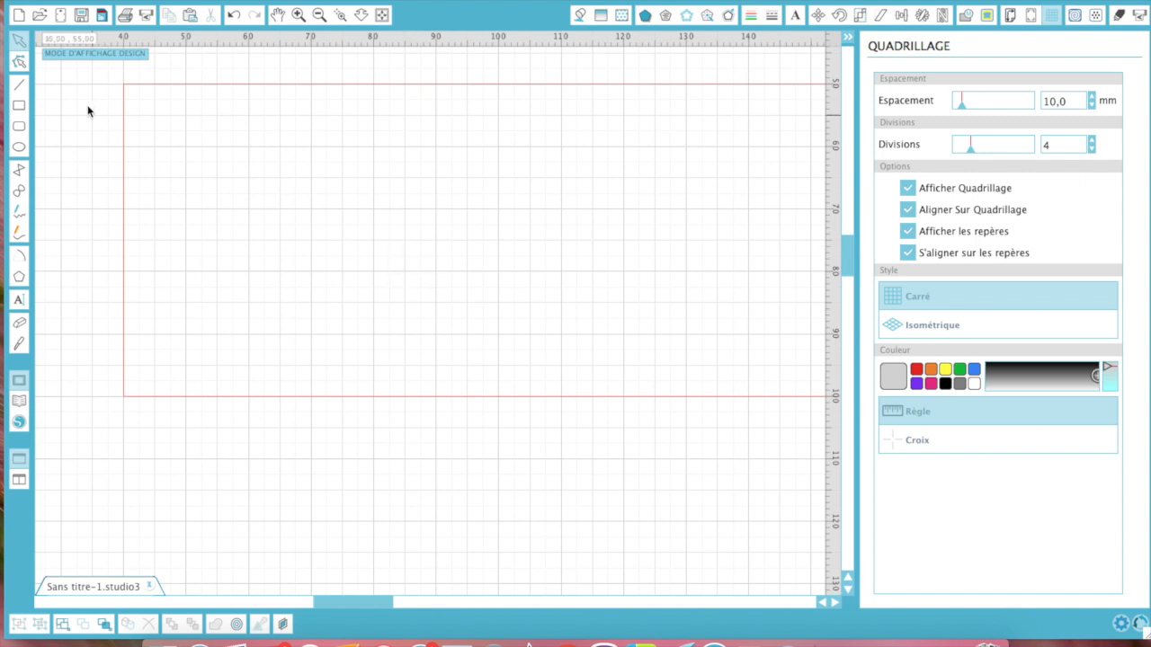
{"action": "left_click", "coordinate": [20, 87]}
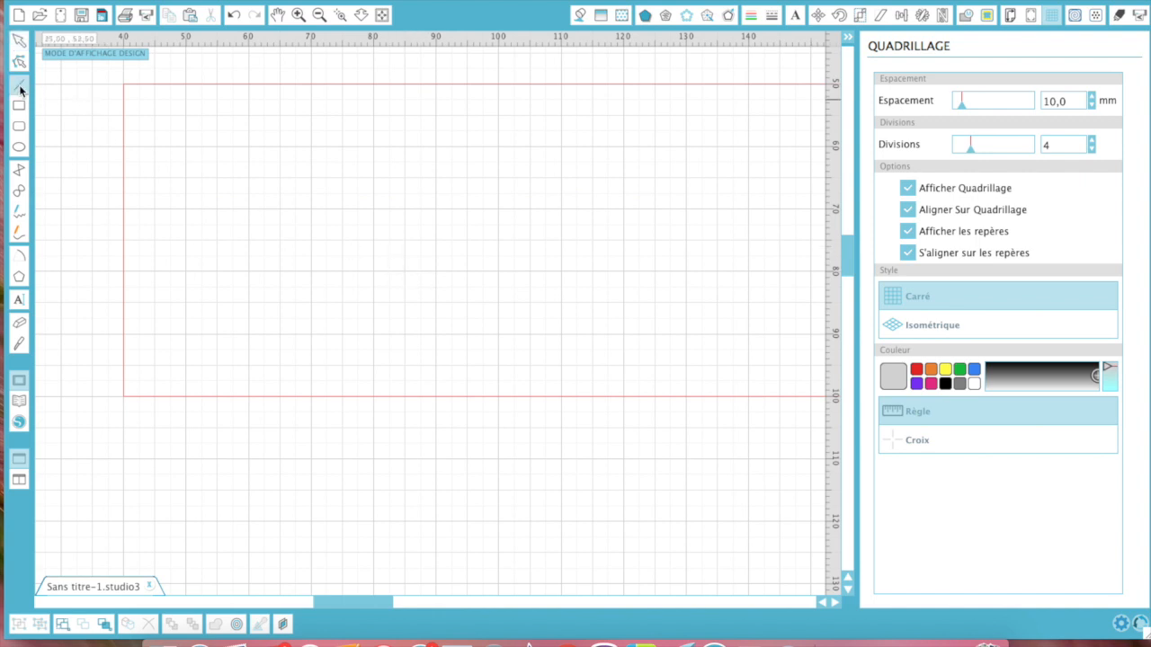
{"action": "left_click", "coordinate": [139, 146]}
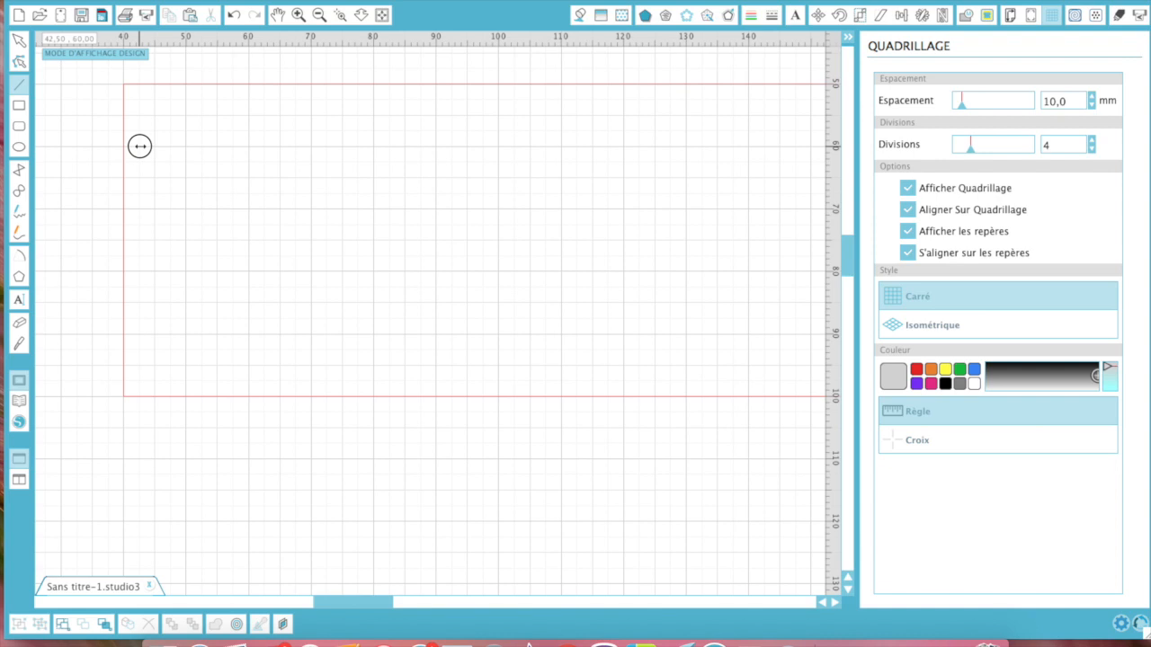
{"action": "left_click", "coordinate": [133, 398]}
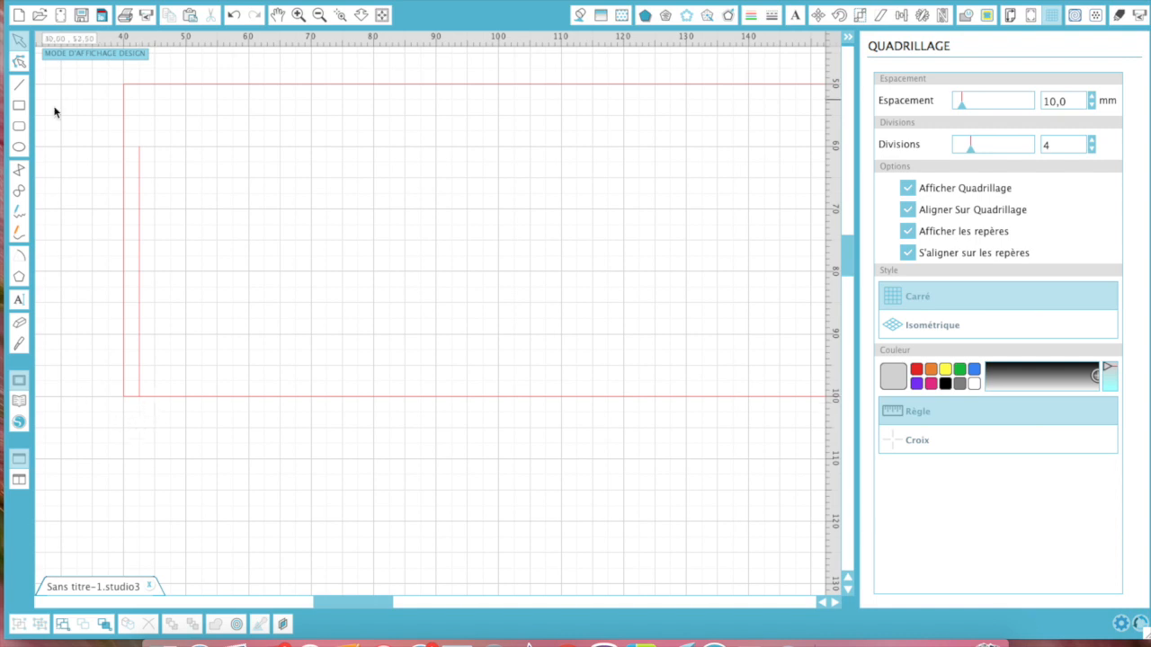
Step: Draw three more 40 mm vertical lines, each 2.5 mm to the right of the previous one, down to the rectangle's bottom edge
{"action": "left_click", "coordinate": [20, 84]}
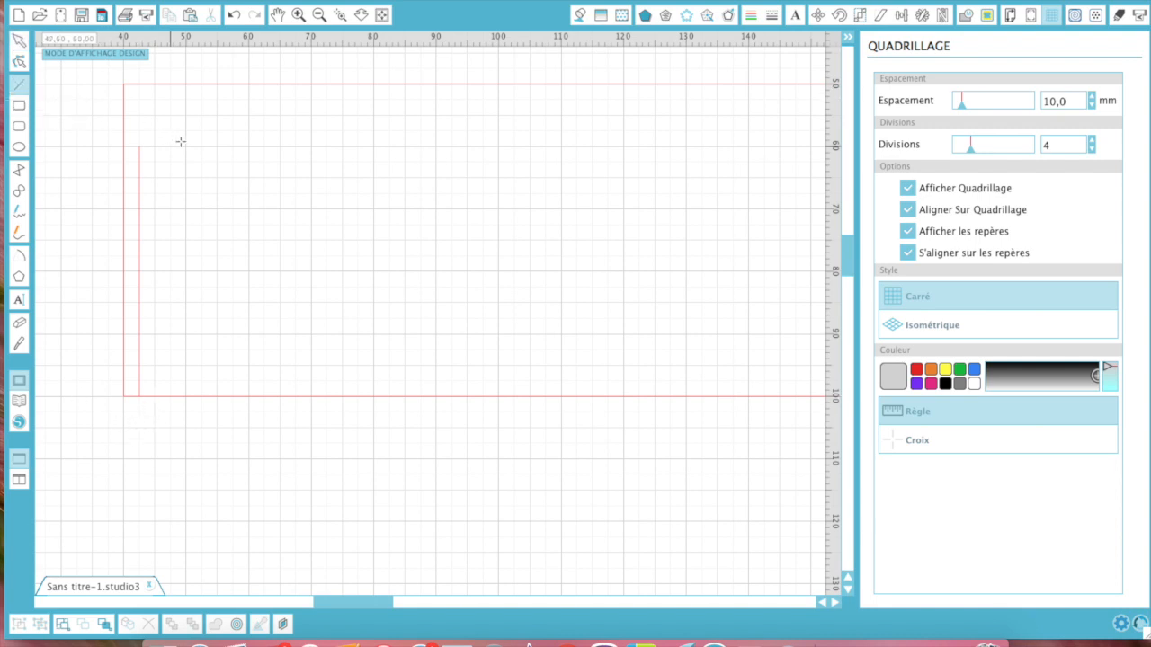
{"action": "left_click_drag", "start_coordinate": [154, 147], "coordinate": [150, 393]}
{"action": "left_click", "coordinate": [19, 84]}
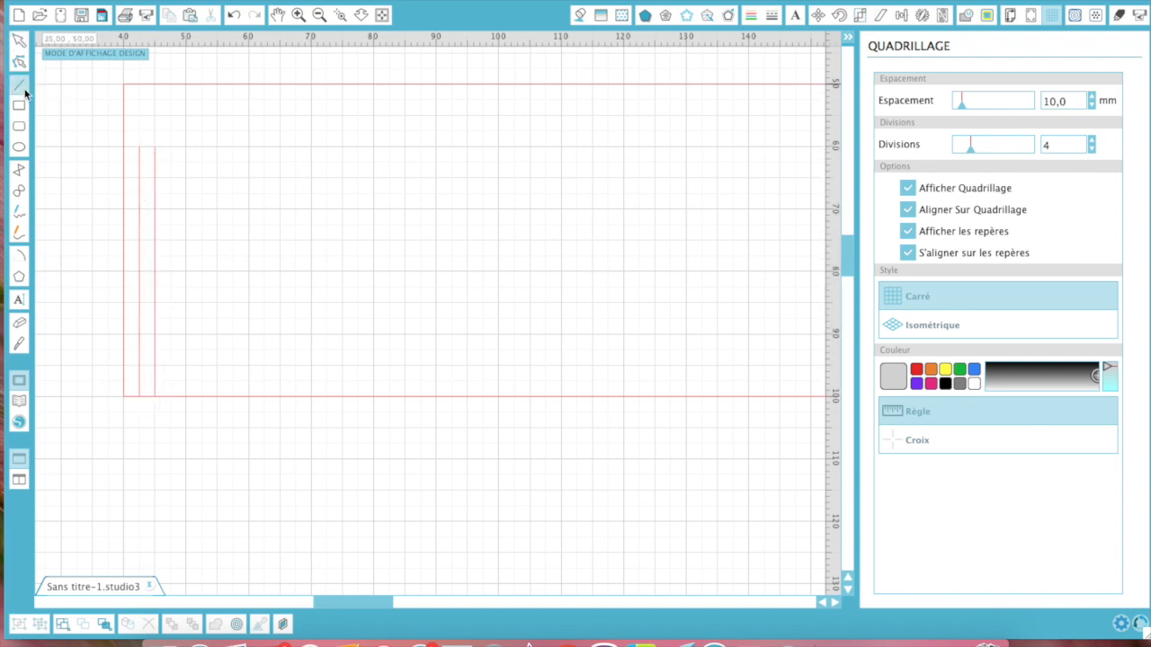
{"action": "mouse_move", "coordinate": [171, 146]}
{"action": "left_mouse_down"}
{"action": "mouse_move", "coordinate": [180, 352]}
{"action": "mouse_move", "coordinate": [162, 402]}
{"action": "mouse_move", "coordinate": [172, 396]}
{"action": "left_mouse_up"}
{"action": "left_click", "coordinate": [19, 84]}
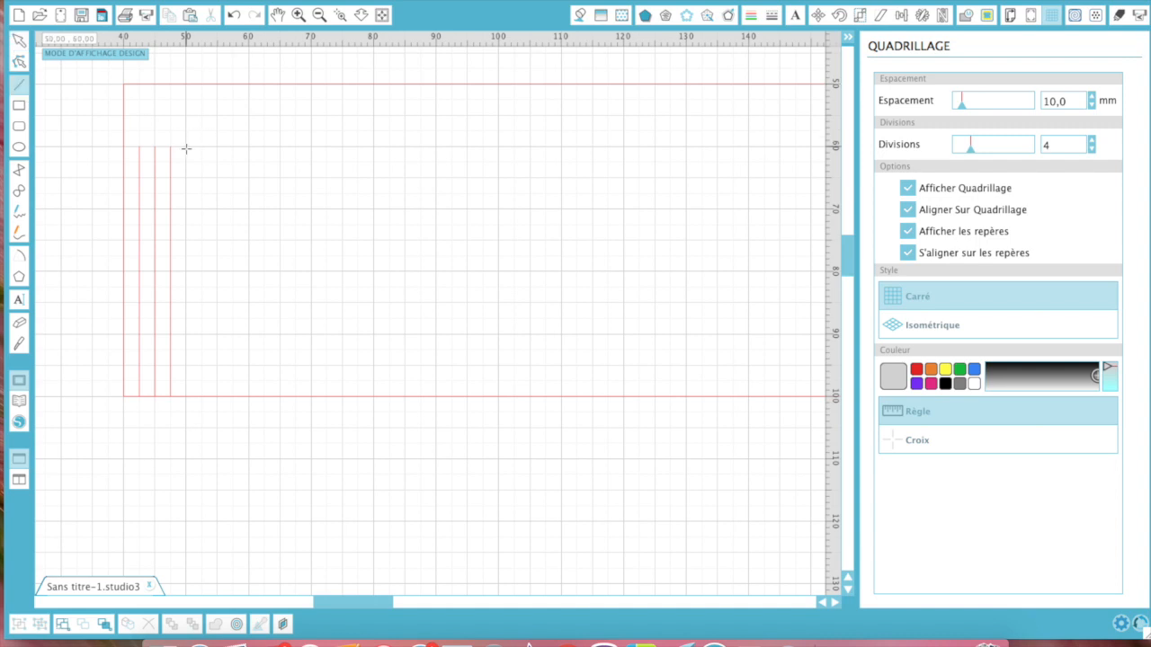
{"action": "left_click_drag", "start_coordinate": [185, 147], "coordinate": [183, 391]}
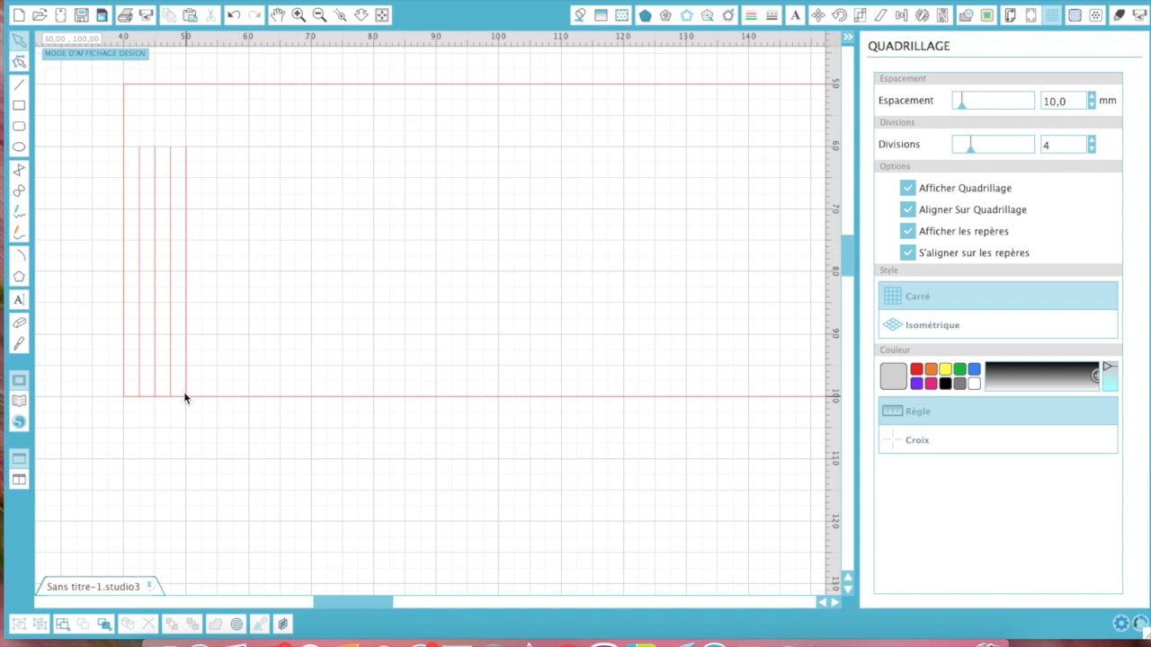
Step: Group the four vertical lines
{"action": "right_click", "coordinate": [133, 133]}
{"action": "left_click_drag", "start_coordinate": [134, 133], "coordinate": [182, 170]}
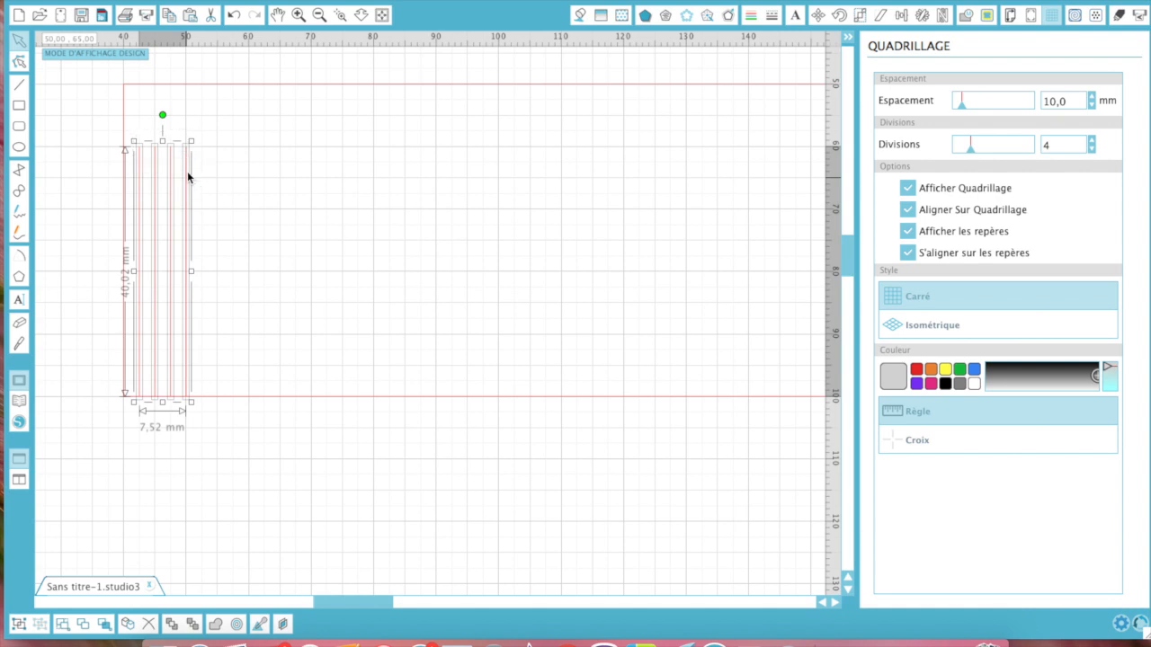
{"action": "right_click", "coordinate": [177, 186]}
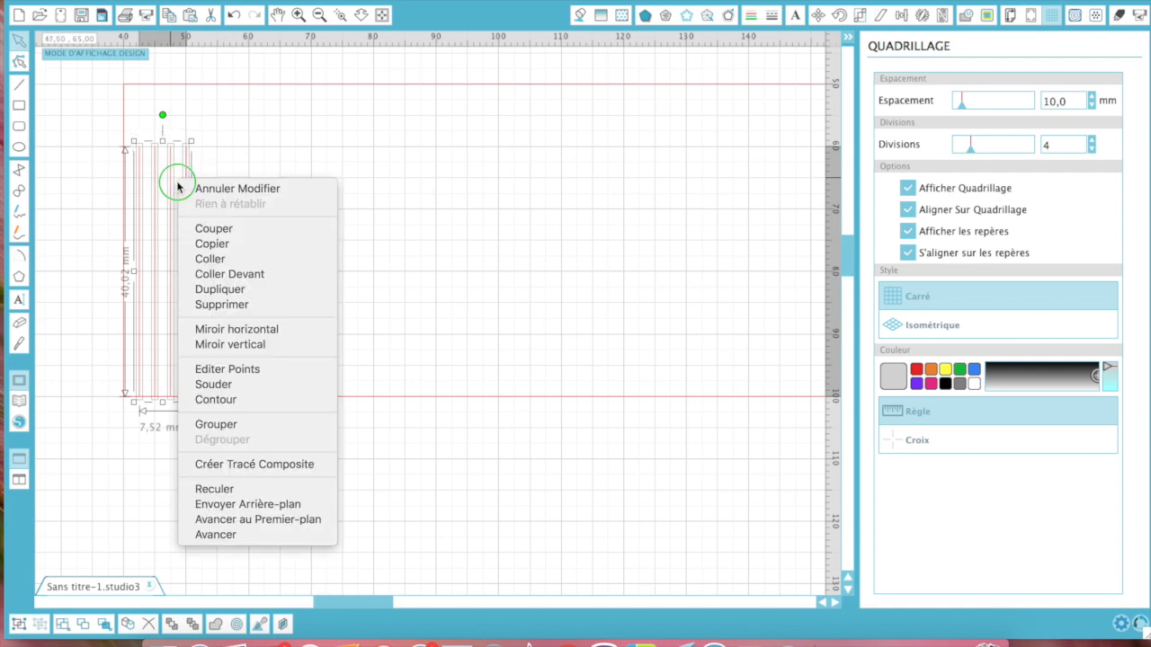
{"action": "left_click", "coordinate": [205, 425]}
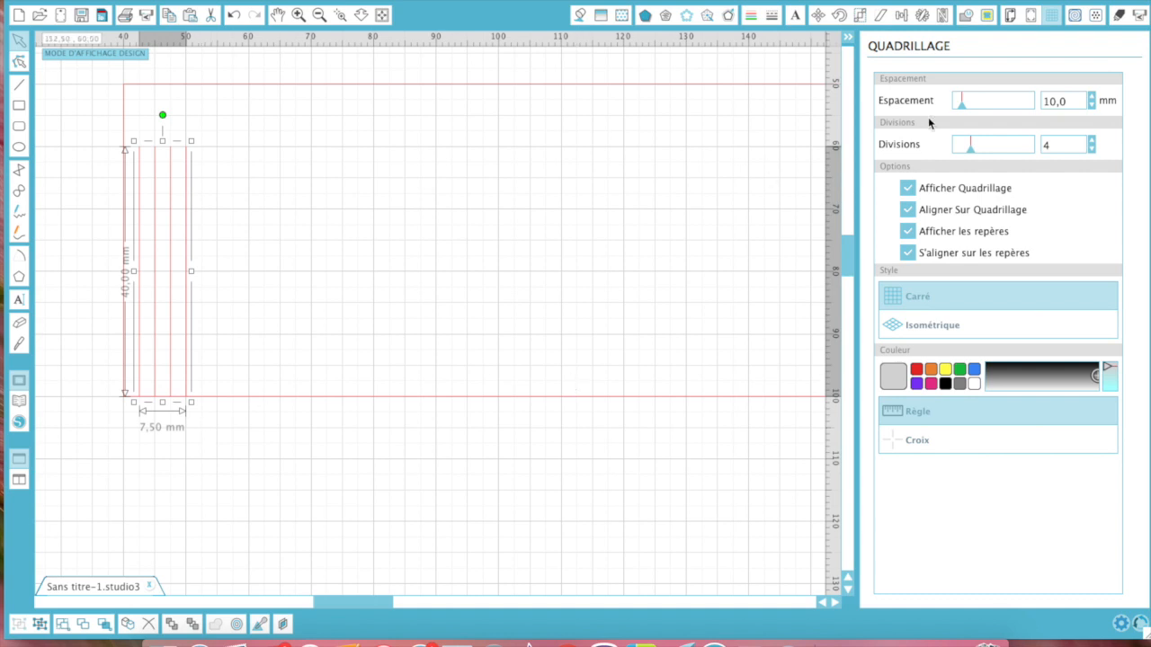
Step: Set up the advanced replication of the line group with 5 copies and a custom position (Position Personnalisée)
{"action": "left_click", "coordinate": [921, 16]}
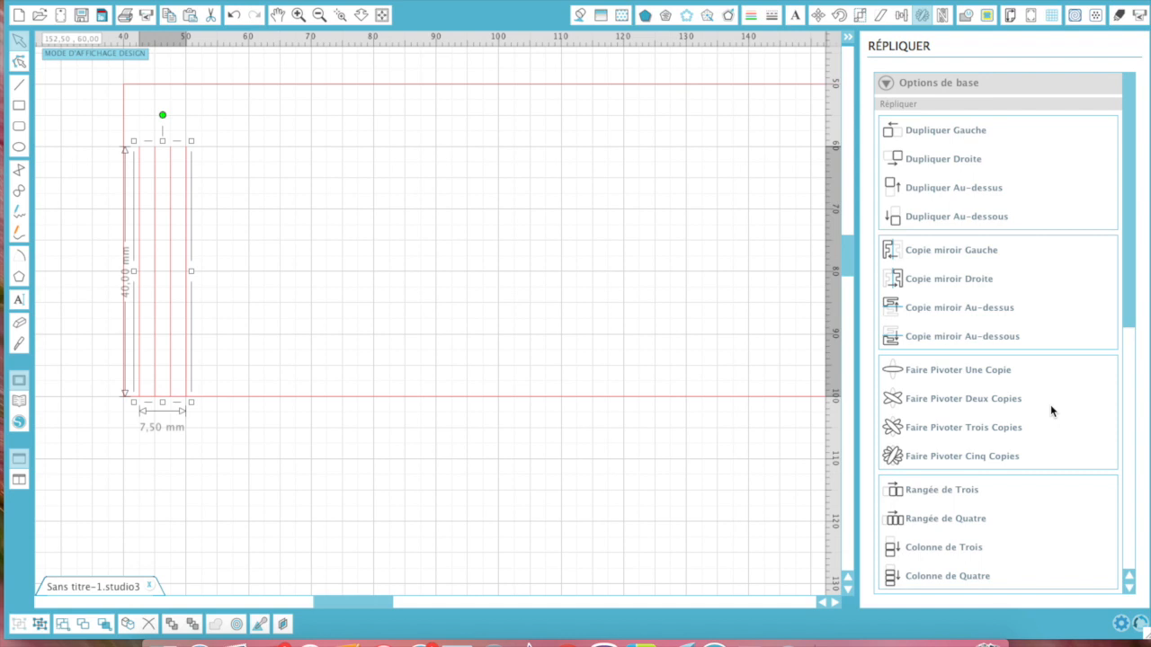
{"action": "scroll", "coordinate": [1051, 411], "scroll_direction": "down", "scroll_amount": 10}
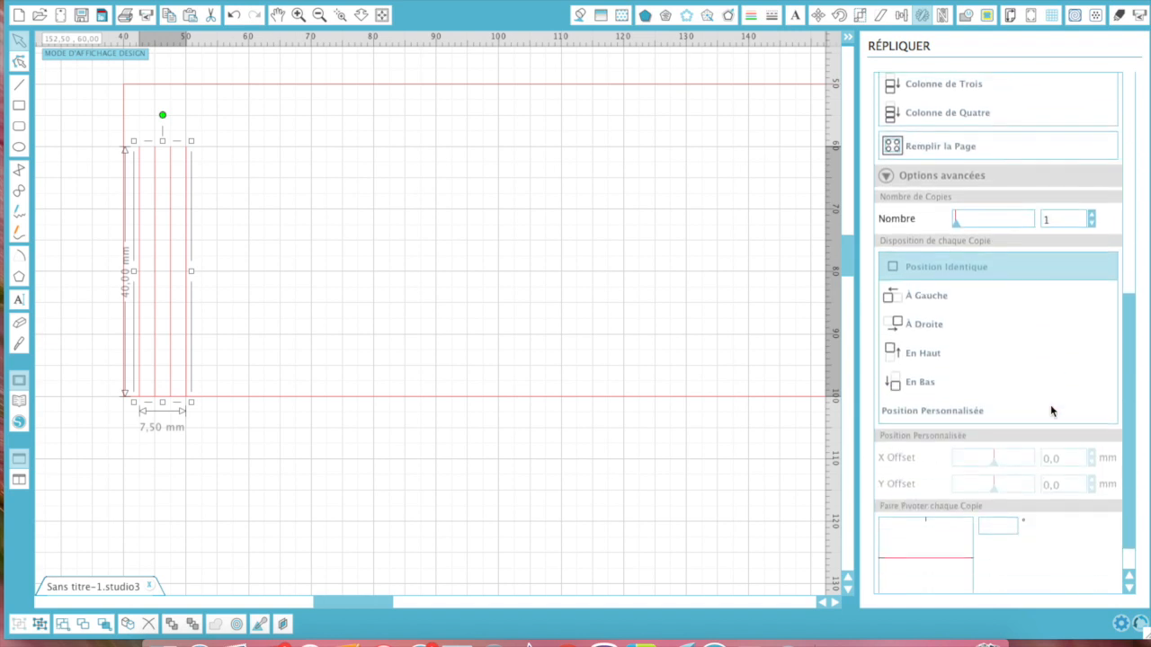
{"action": "scroll", "coordinate": [1050, 411], "scroll_direction": "up", "scroll_amount": 12}
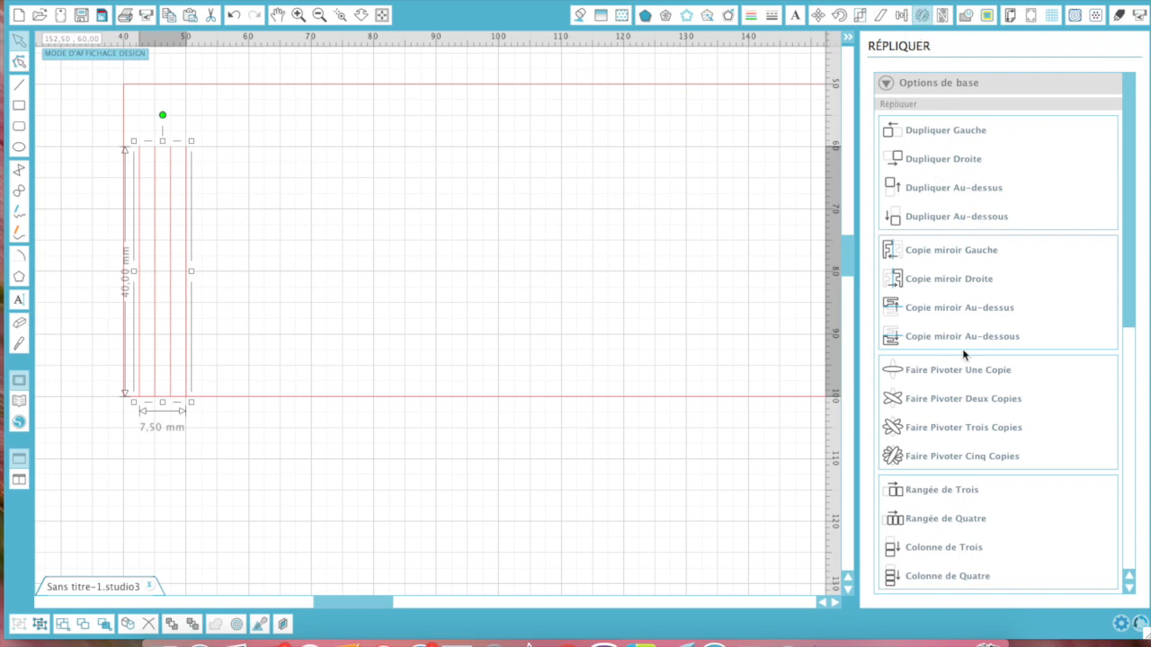
{"action": "scroll", "coordinate": [963, 350], "scroll_direction": "down", "scroll_amount": 10}
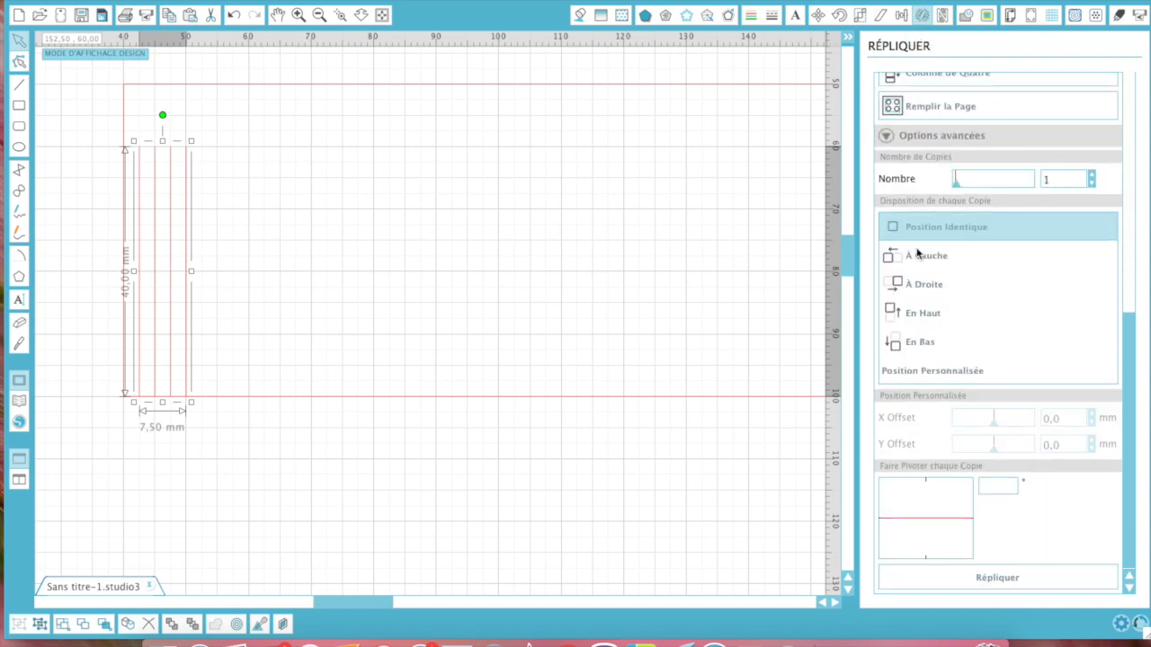
{"action": "left_click", "coordinate": [889, 137]}
{"action": "scroll", "coordinate": [1012, 178], "scroll_direction": "up", "scroll_amount": 4}
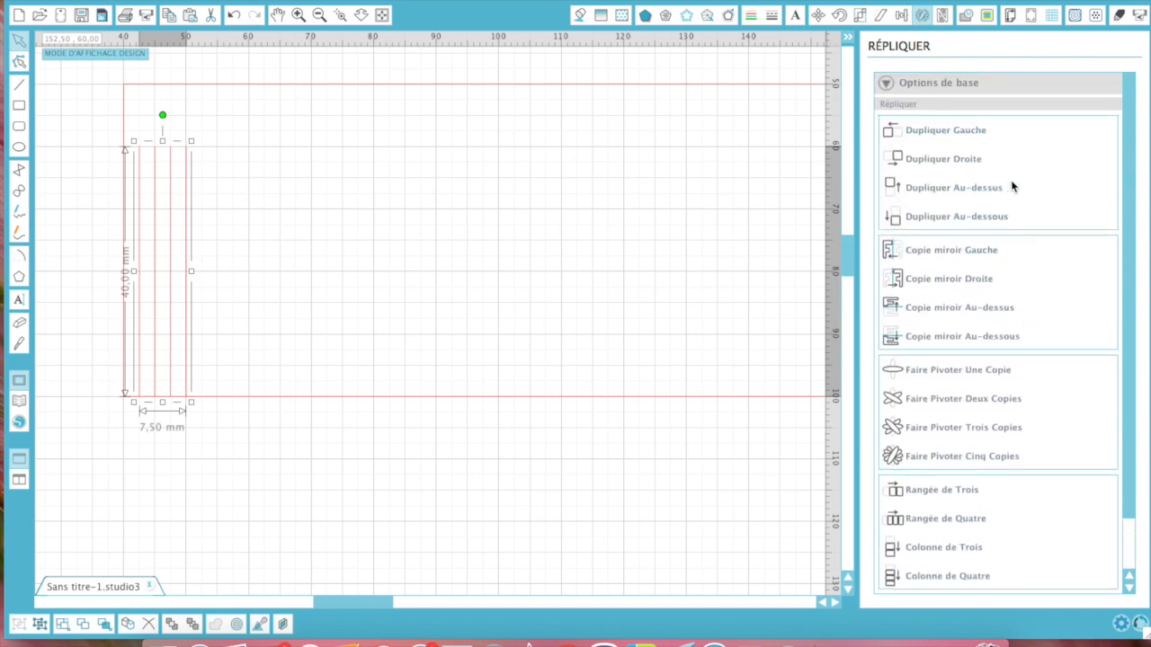
{"action": "scroll", "coordinate": [1012, 186], "scroll_direction": "down", "scroll_amount": 2}
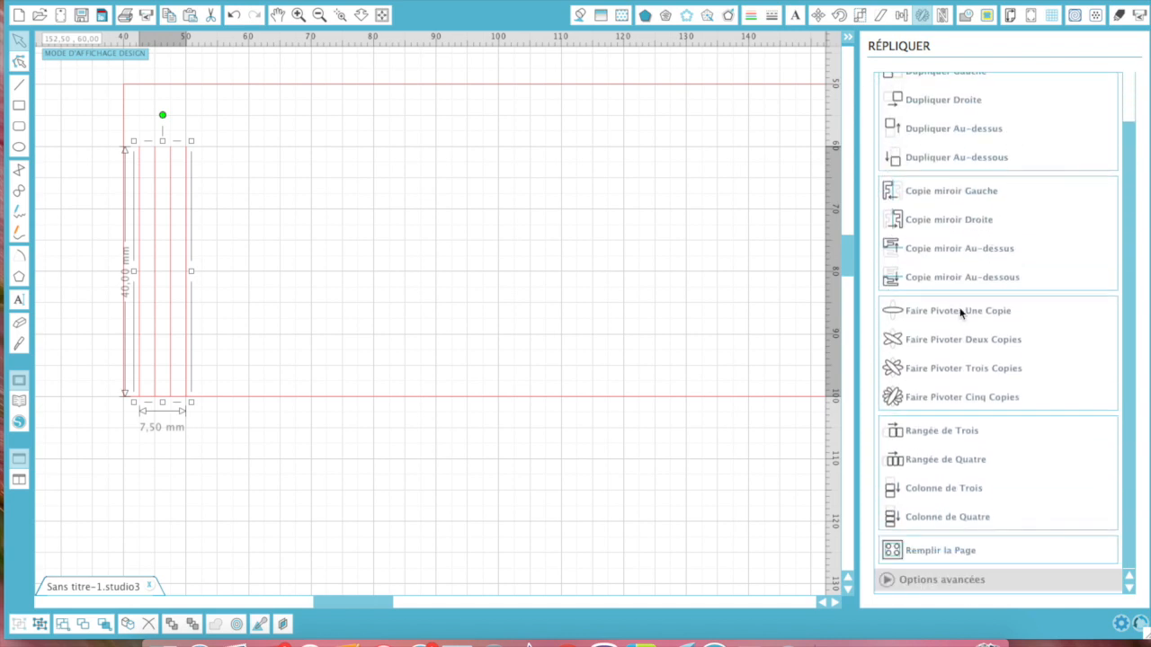
{"action": "left_click", "coordinate": [885, 580]}
{"action": "scroll", "coordinate": [1024, 558], "scroll_direction": "down", "scroll_amount": 5}
{"action": "scroll", "coordinate": [1023, 558], "scroll_direction": "down", "scroll_amount": 9}
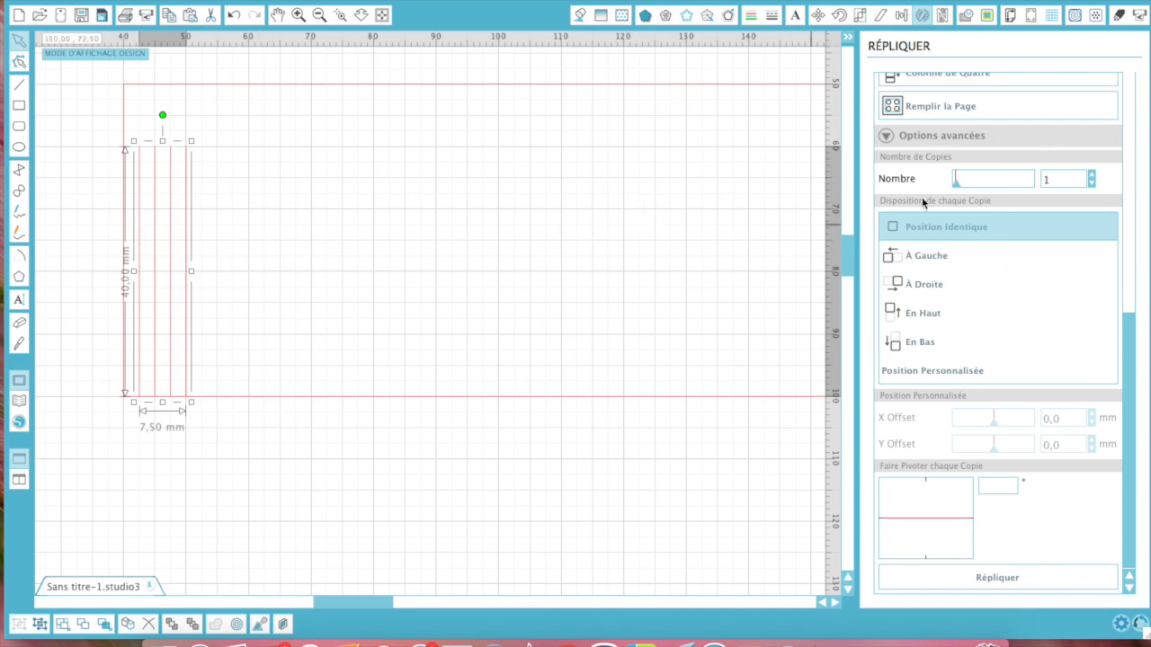
{"action": "left_click", "coordinate": [1091, 176]}
{"action": "left_click", "coordinate": [1091, 176]}
{"action": "left_click", "coordinate": [1092, 176]}
{"action": "left_click", "coordinate": [1092, 176]}
{"action": "left_click", "coordinate": [940, 372]}
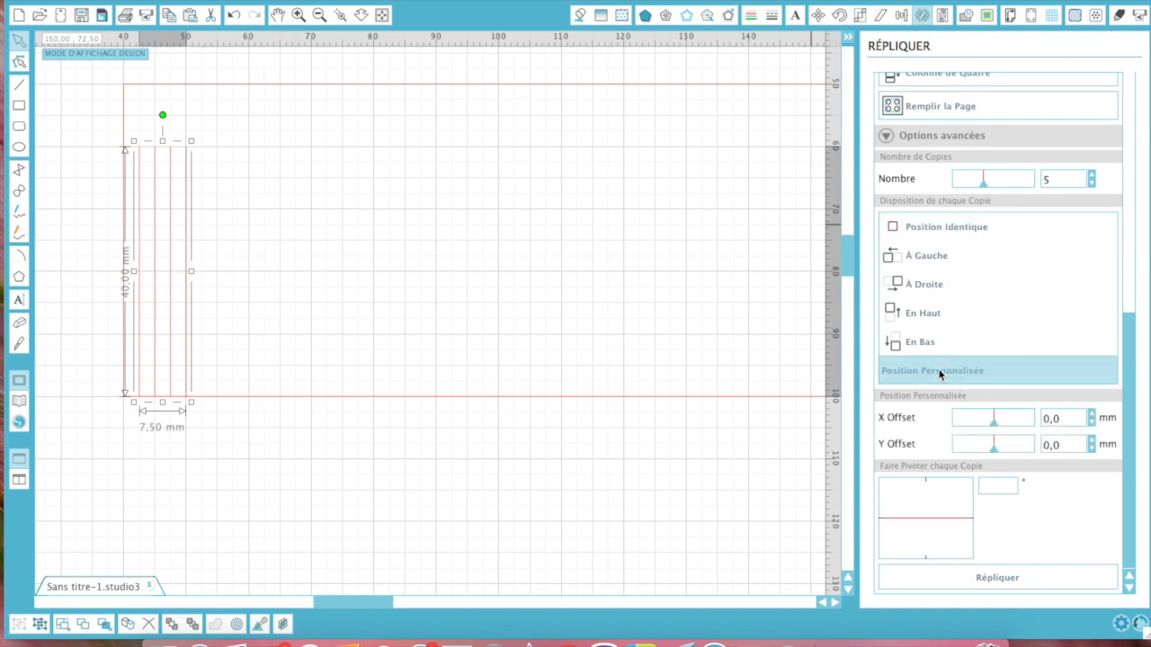
Step: Set the X offset of the copies to 10 mm and replicate the line group
{"action": "left_click", "coordinate": [1092, 414]}
{"action": "left_click", "coordinate": [1092, 415]}
{"action": "left_click", "coordinate": [1092, 414]}
{"action": "left_click", "coordinate": [1092, 415]}
{"action": "left_click", "coordinate": [1091, 416]}
{"action": "left_click", "coordinate": [1092, 415]}
{"action": "left_click", "coordinate": [1092, 415]}
{"action": "left_click", "coordinate": [1092, 415]}
{"action": "left_click", "coordinate": [1091, 416]}
{"action": "left_click", "coordinate": [1092, 417]}
{"action": "left_click", "coordinate": [1092, 416]}
{"action": "left_click", "coordinate": [1092, 417]}
{"action": "left_click", "coordinate": [1091, 416]}
{"action": "left_click", "coordinate": [1042, 582]}
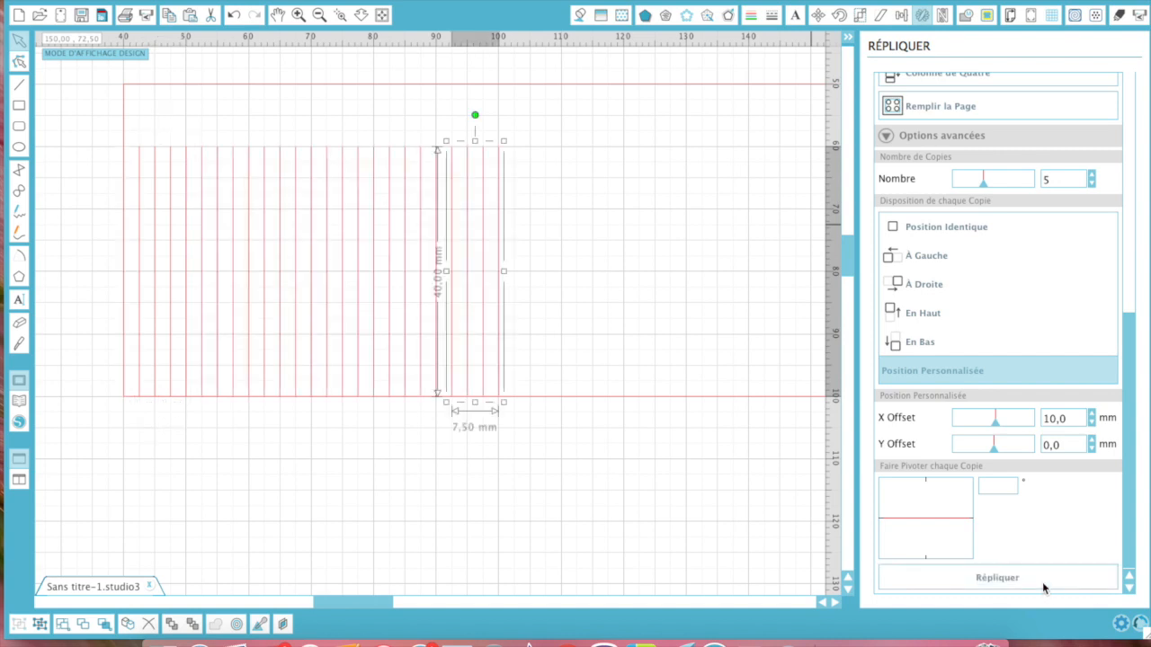
Step: Replicate the last line group three more times with the same settings until the lines reach the rectangle's right side
{"action": "left_click", "coordinate": [1042, 582]}
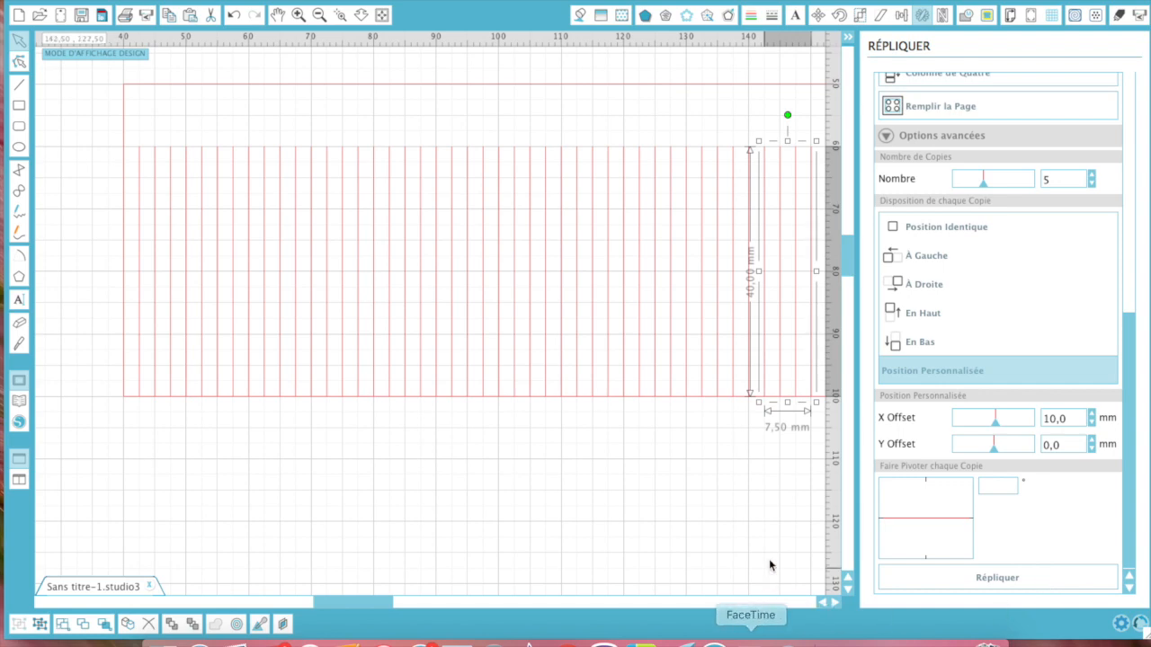
{"action": "scroll", "coordinate": [774, 534], "scroll_direction": "right", "scroll_amount": 10}
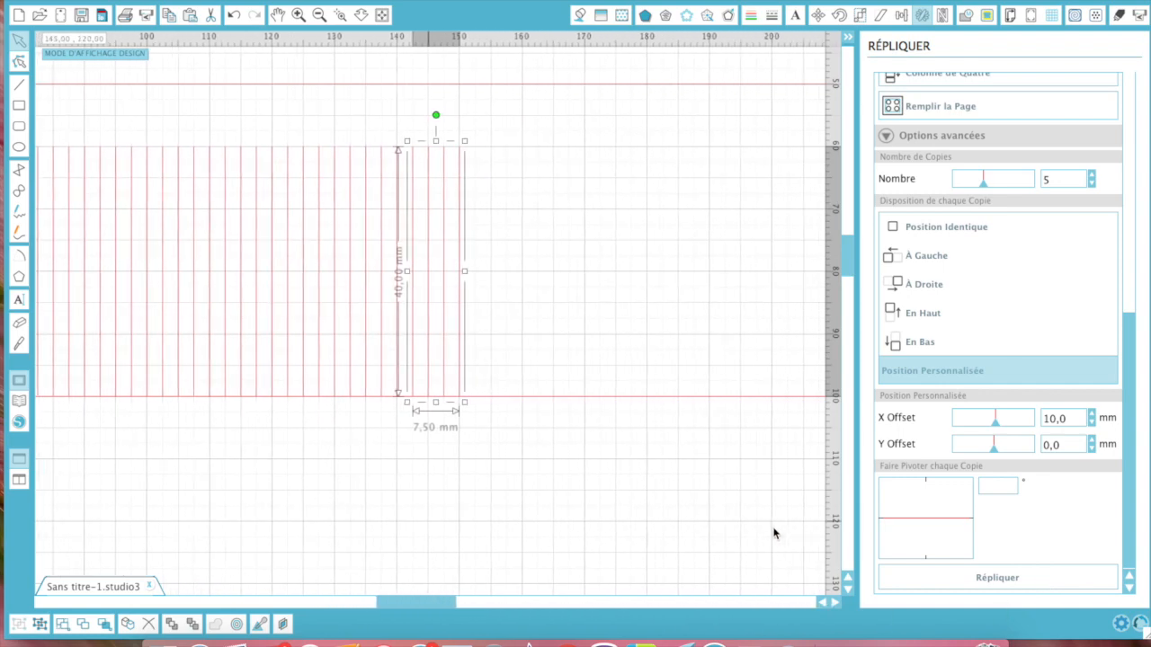
{"action": "scroll", "coordinate": [774, 535], "scroll_direction": "right", "scroll_amount": 2}
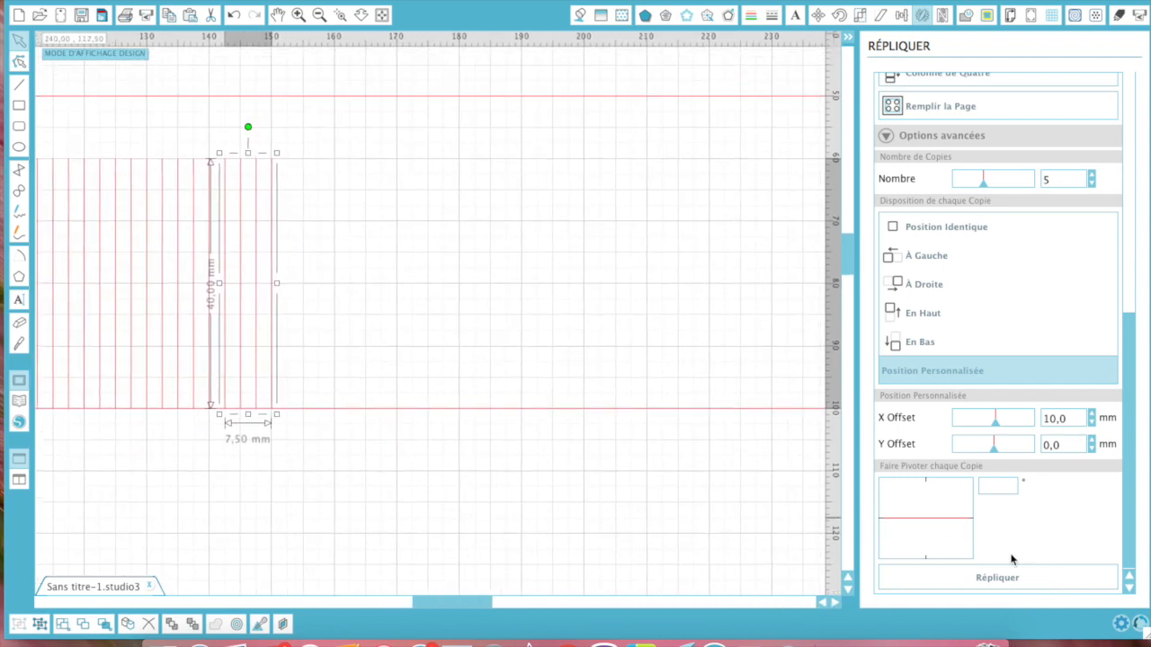
{"action": "left_click", "coordinate": [1006, 578]}
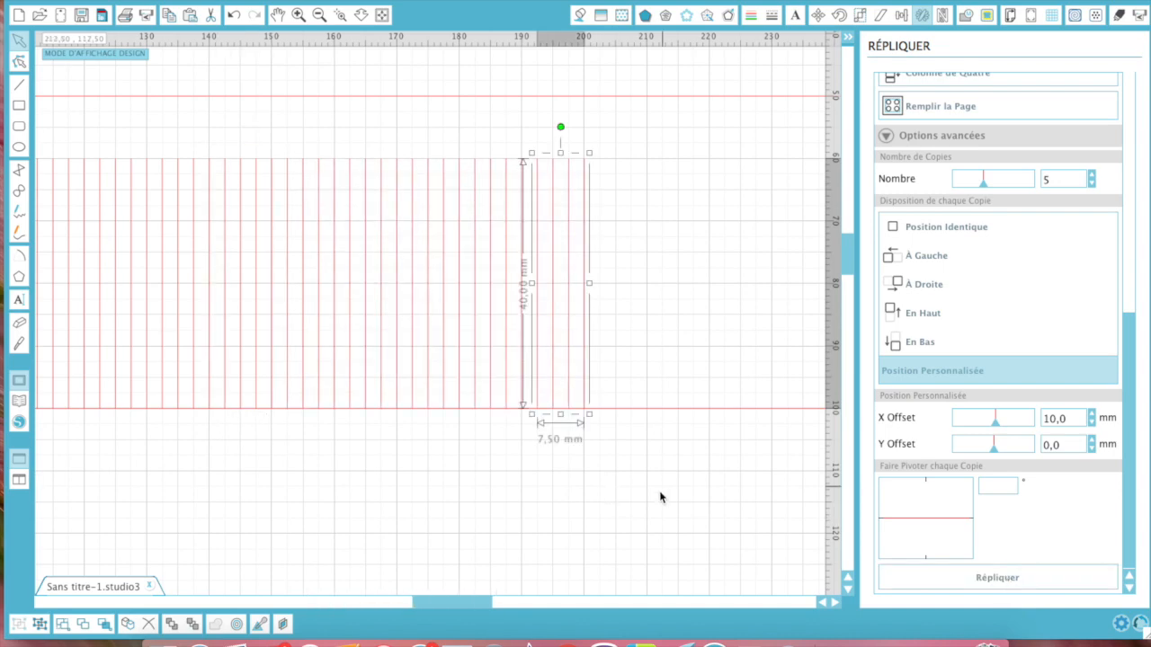
{"action": "scroll", "coordinate": [660, 497], "scroll_direction": "right", "scroll_amount": 6}
{"action": "scroll", "coordinate": [660, 497], "scroll_direction": "right", "scroll_amount": 1}
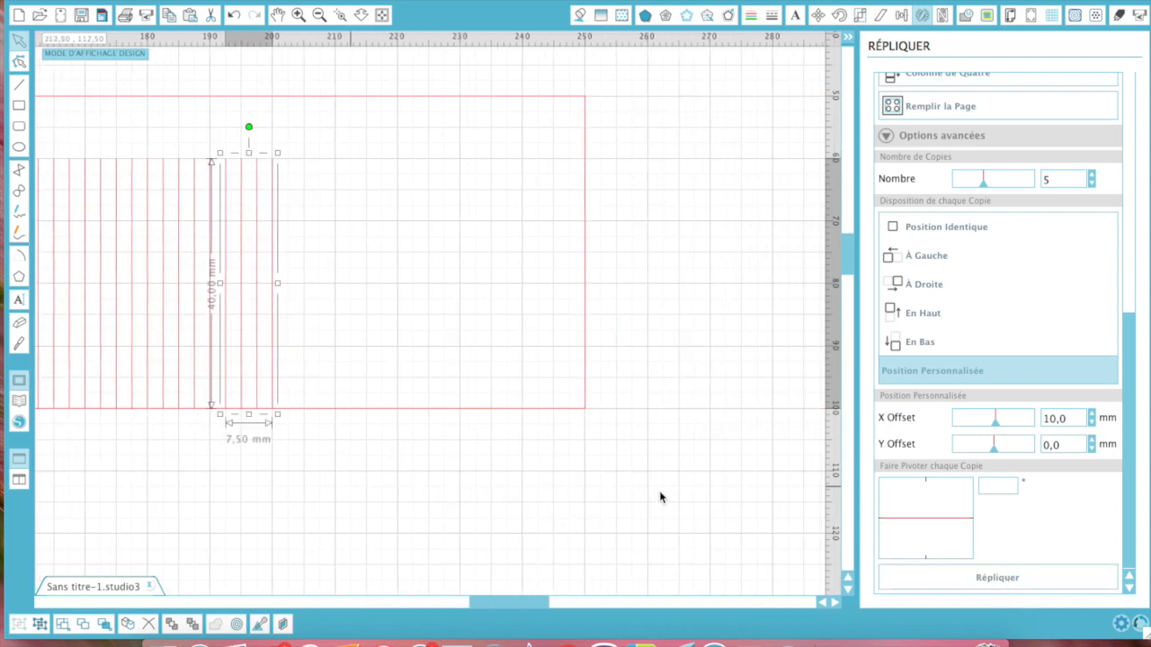
{"action": "left_click", "coordinate": [1027, 579]}
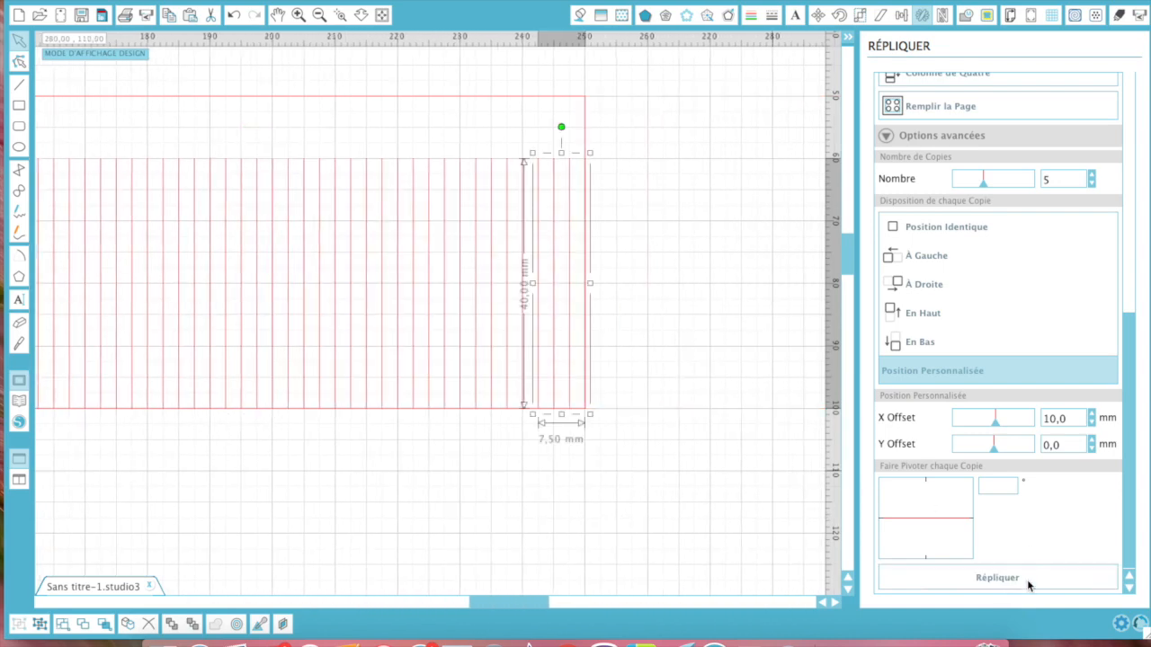
Step: Ungroup the last group of four lines at the rectangle's right end
{"action": "left_click", "coordinate": [767, 452]}
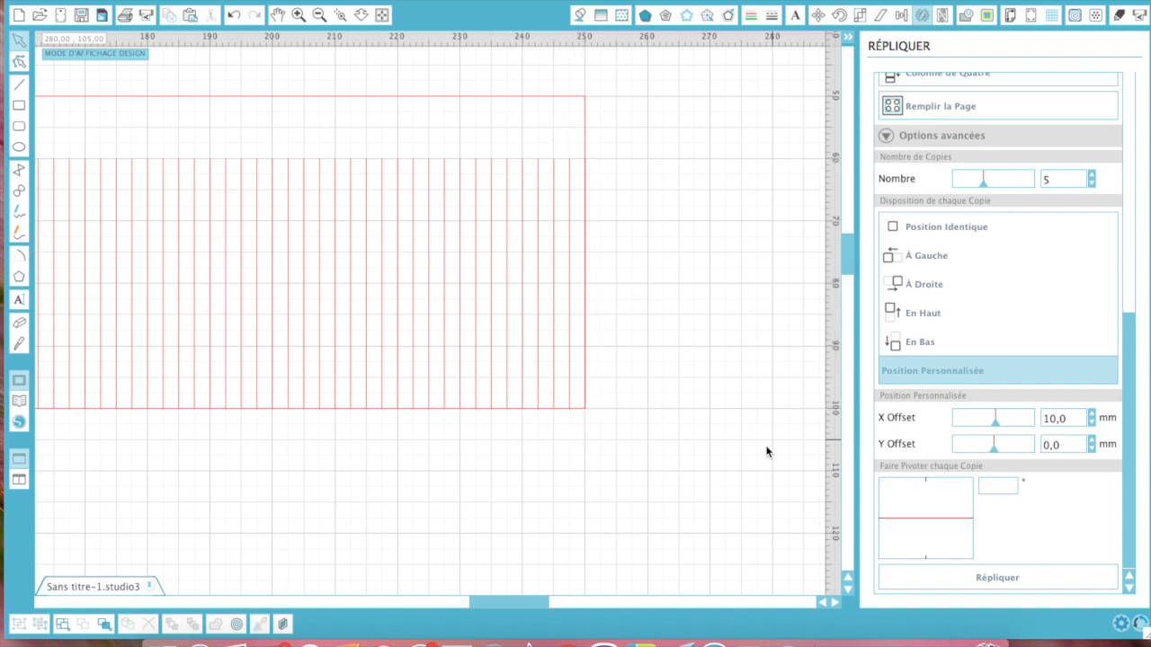
{"action": "left_click", "coordinate": [586, 244]}
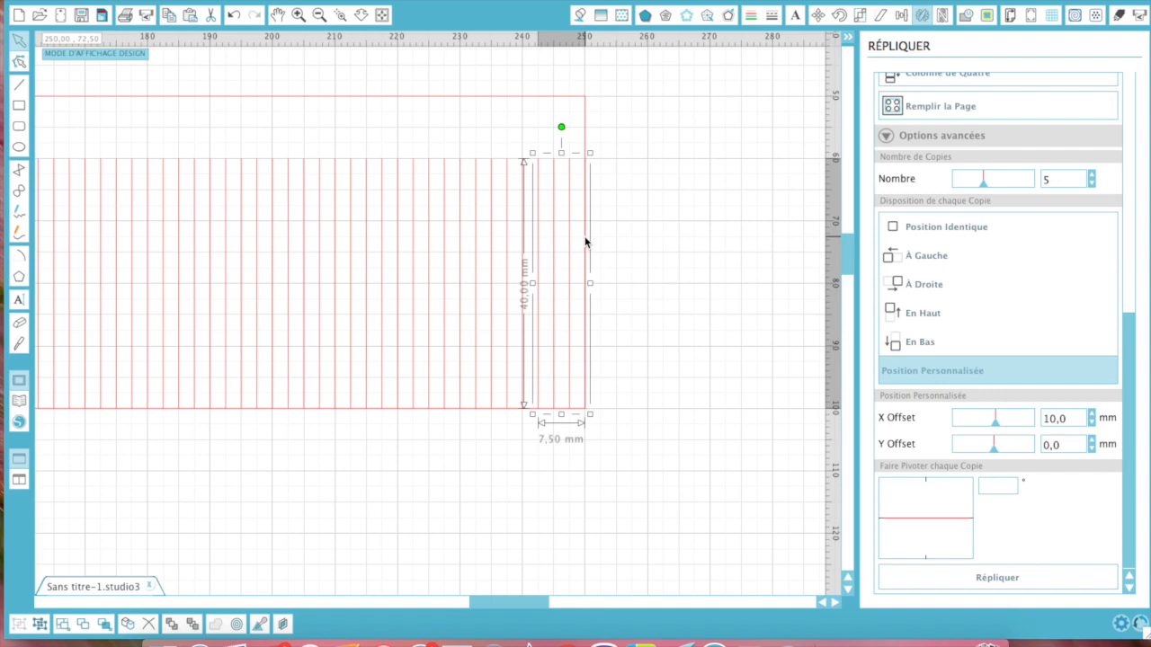
{"action": "right_click", "coordinate": [586, 241]}
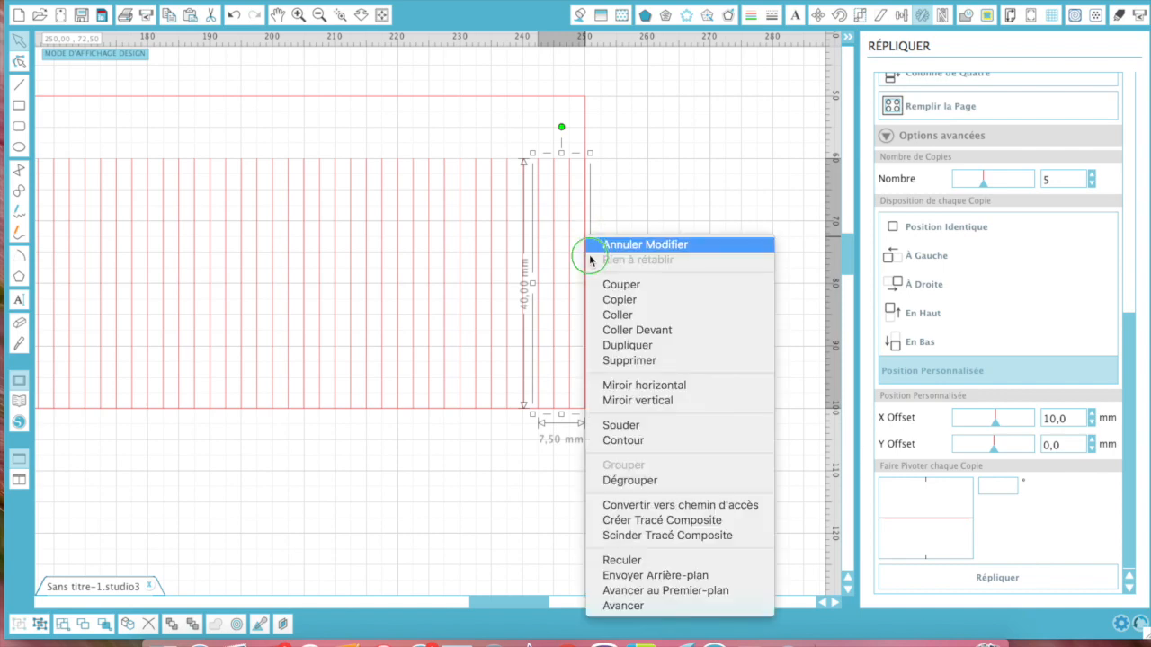
{"action": "left_click", "coordinate": [619, 480]}
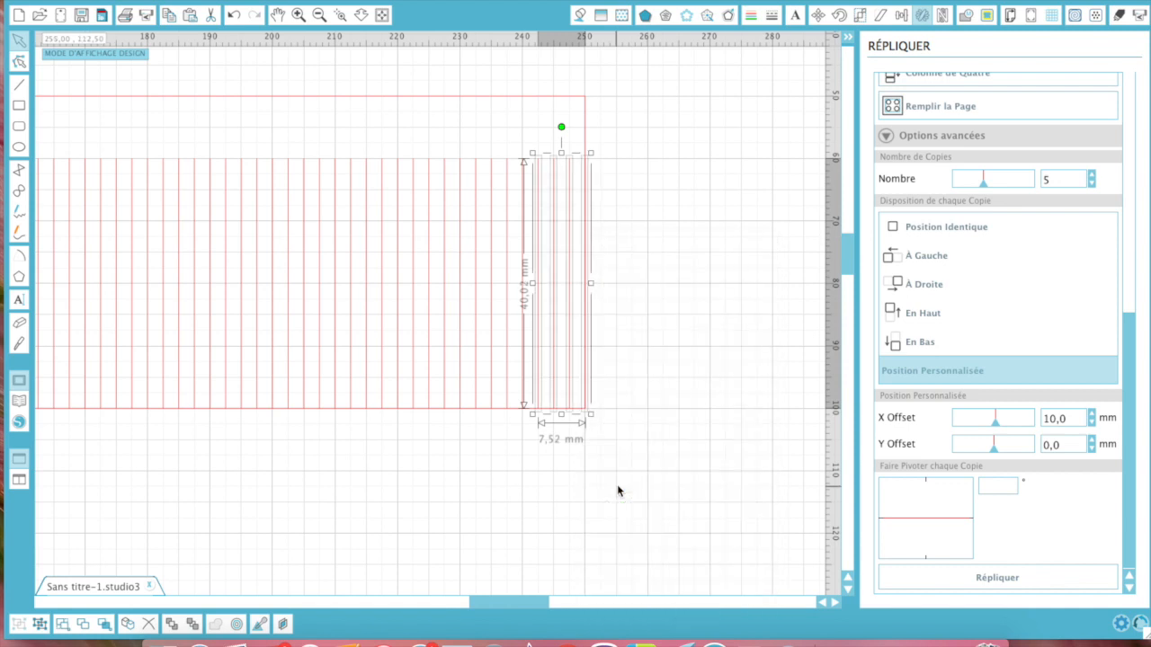
Step: Delete the single 40 mm cut line lying on the rectangle's right side
{"action": "left_click", "coordinate": [653, 378]}
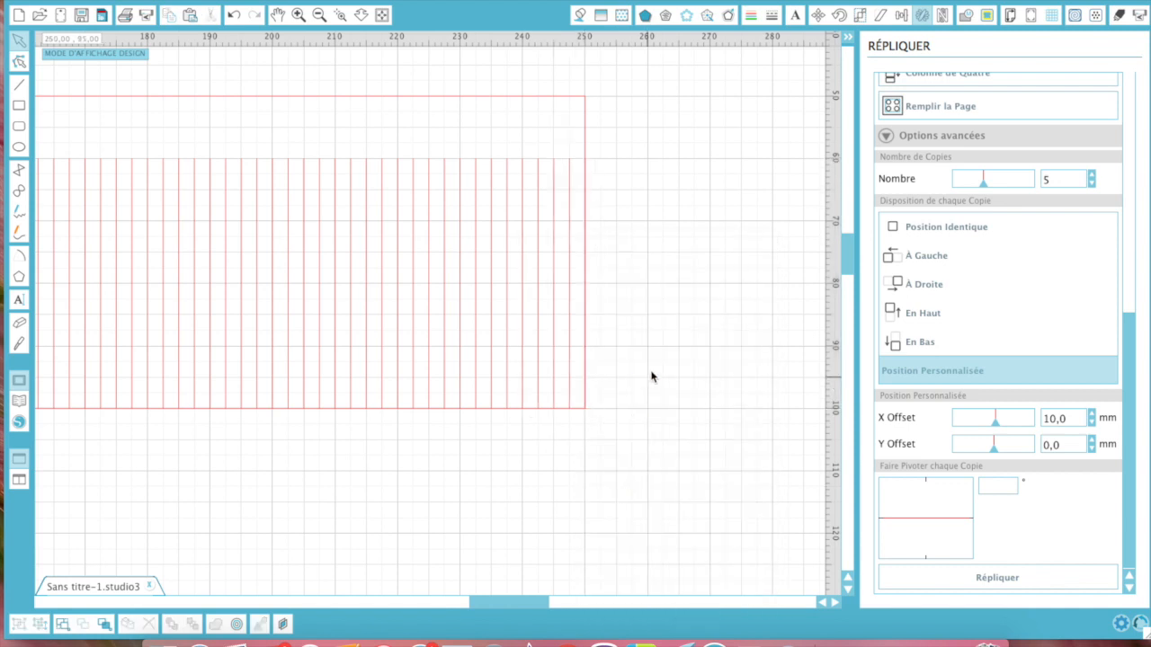
{"action": "left_click", "coordinate": [588, 331]}
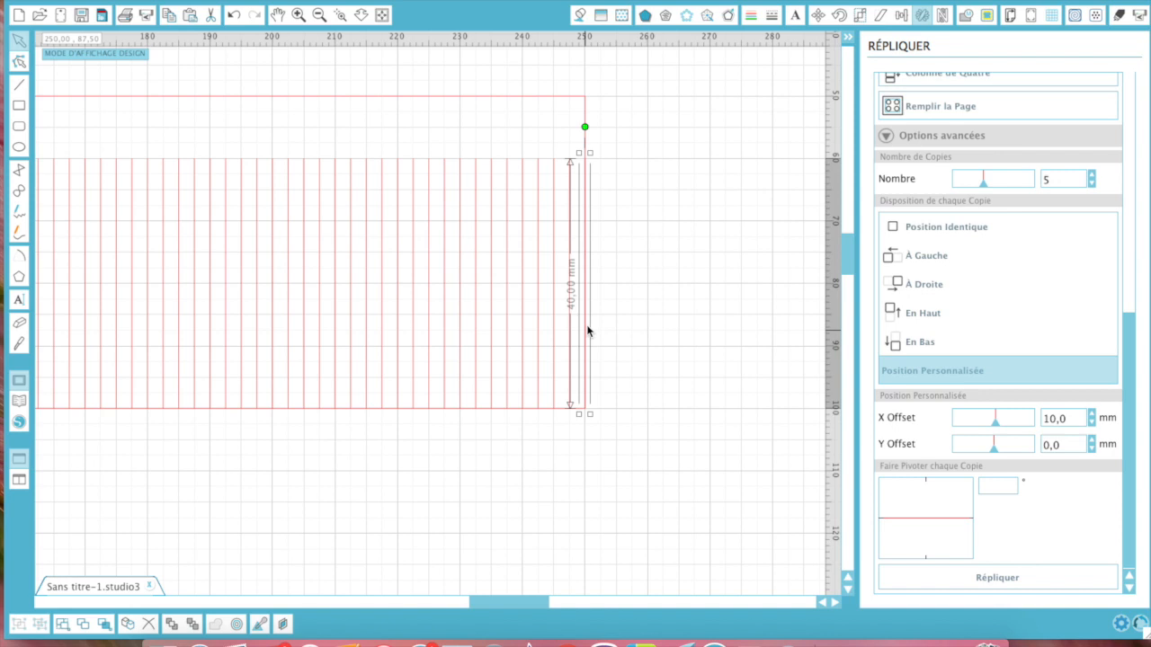
{"action": "key", "text": "Delete"}
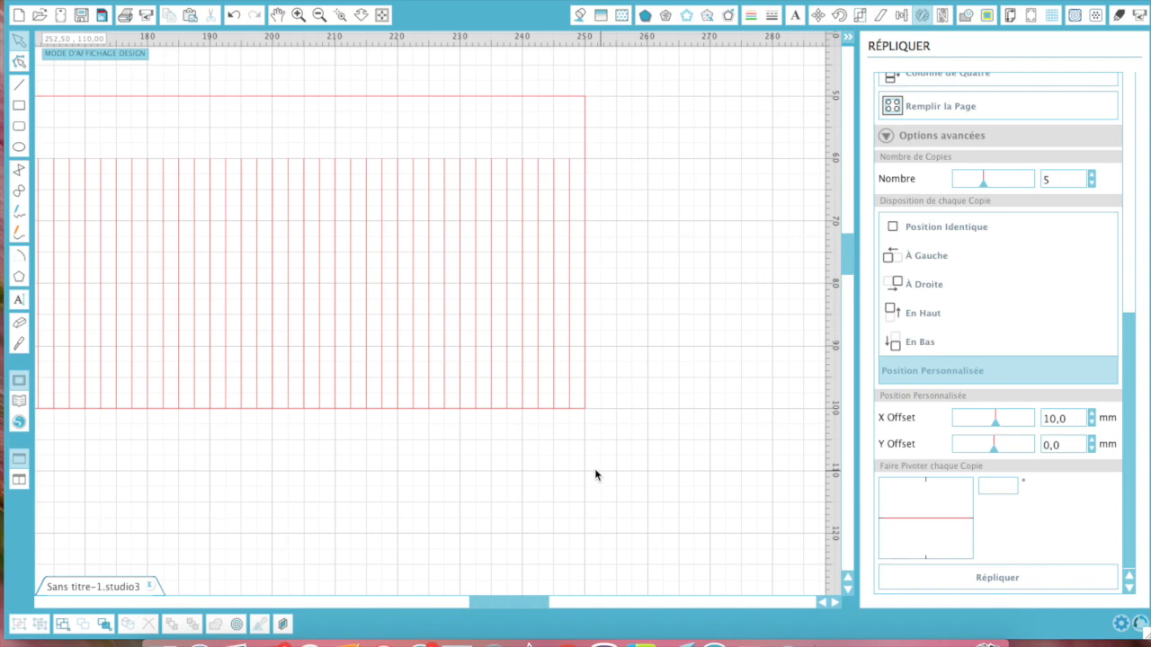
Step: Draw an 80 × 20 mm rectangle below the strip and a 15 mm vertical line inside it, 2.5 mm from its left side
{"action": "scroll", "coordinate": [594, 475], "scroll_direction": "left", "scroll_amount": 10}
{"action": "scroll", "coordinate": [595, 474], "scroll_direction": "down", "scroll_amount": 3}
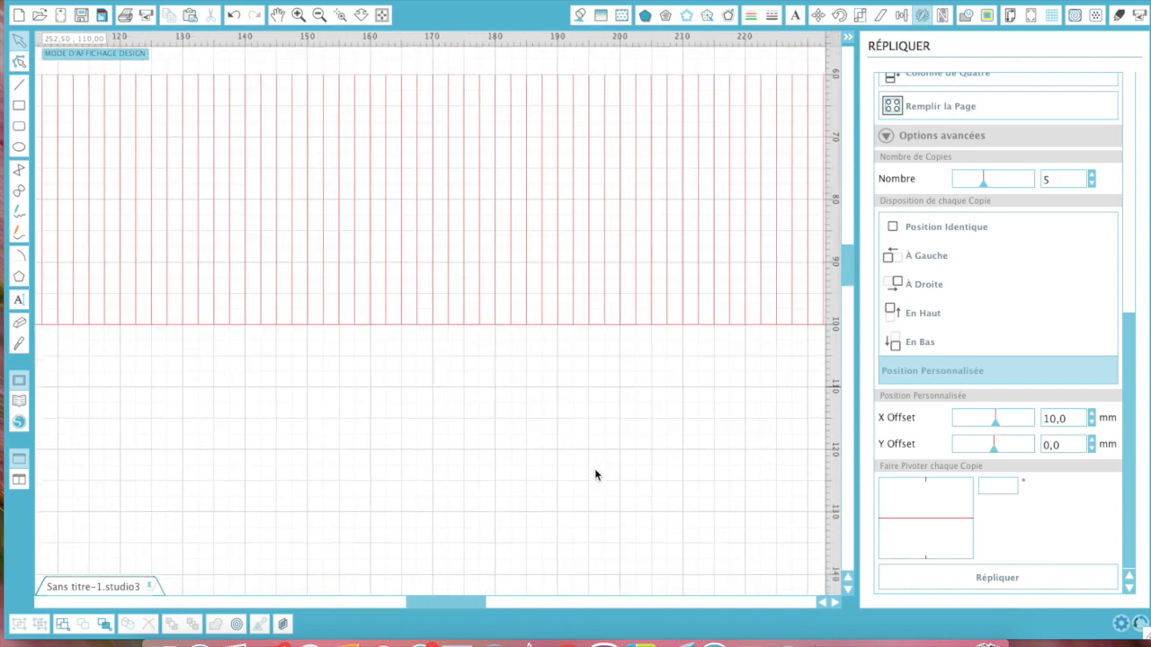
{"action": "scroll", "coordinate": [594, 474], "scroll_direction": "down", "scroll_amount": 3}
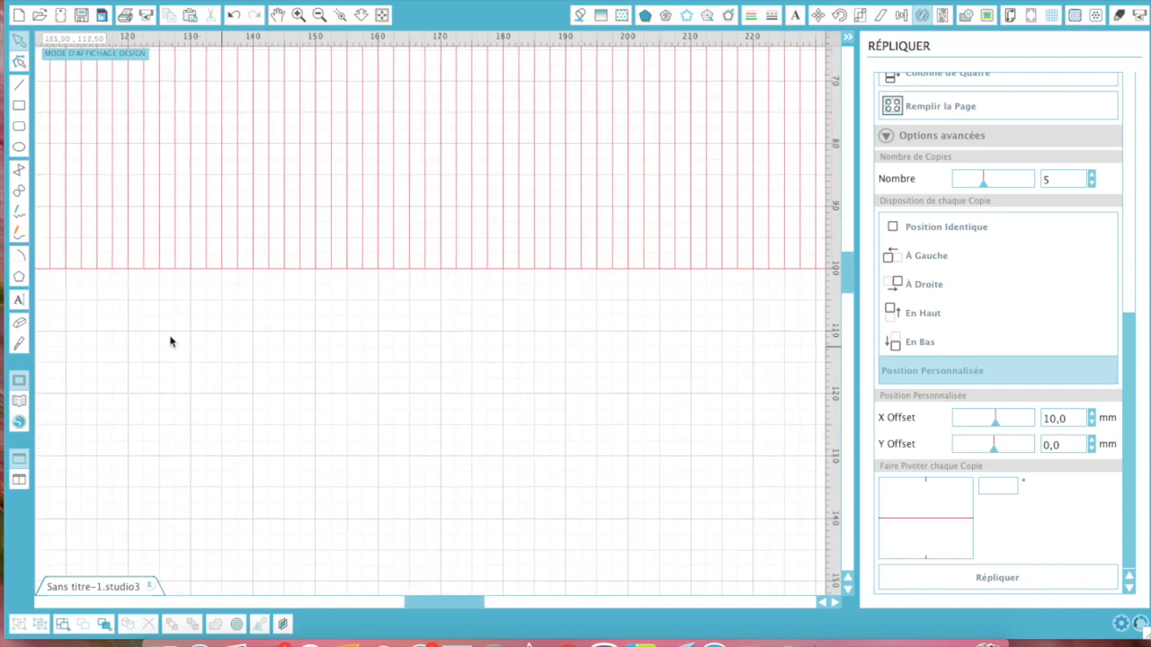
{"action": "left_click", "coordinate": [19, 106]}
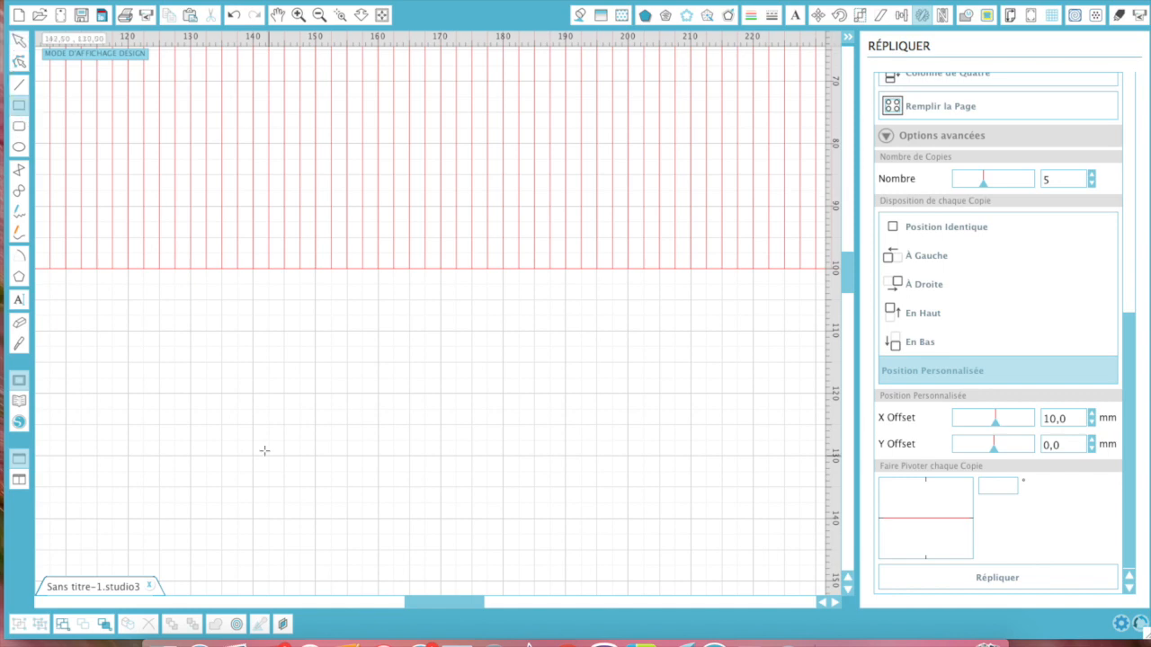
{"action": "left_click_drag", "start_coordinate": [159, 300], "coordinate": [665, 423]}
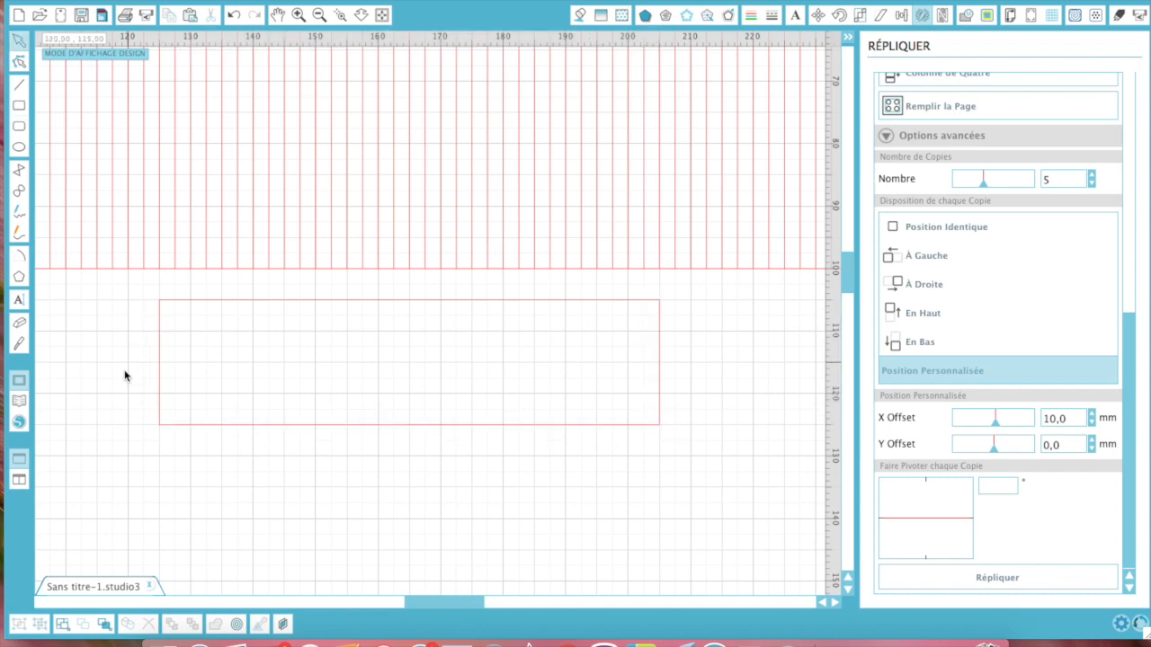
{"action": "left_click", "coordinate": [19, 83]}
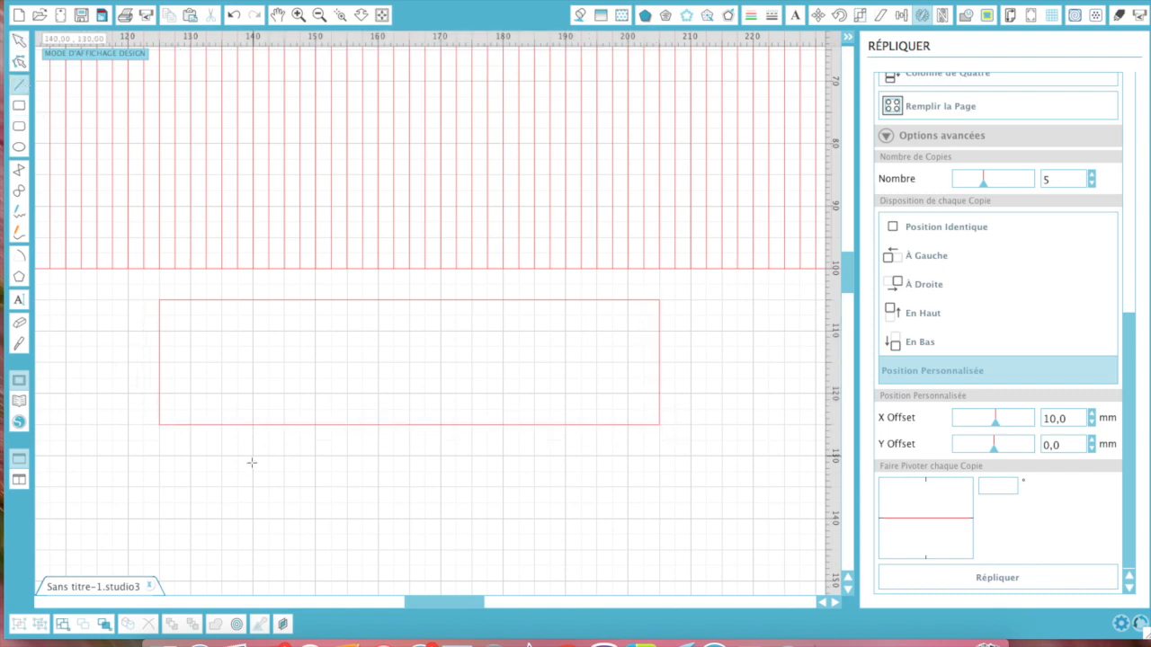
{"action": "left_click_drag", "start_coordinate": [172, 332], "coordinate": [173, 425]}
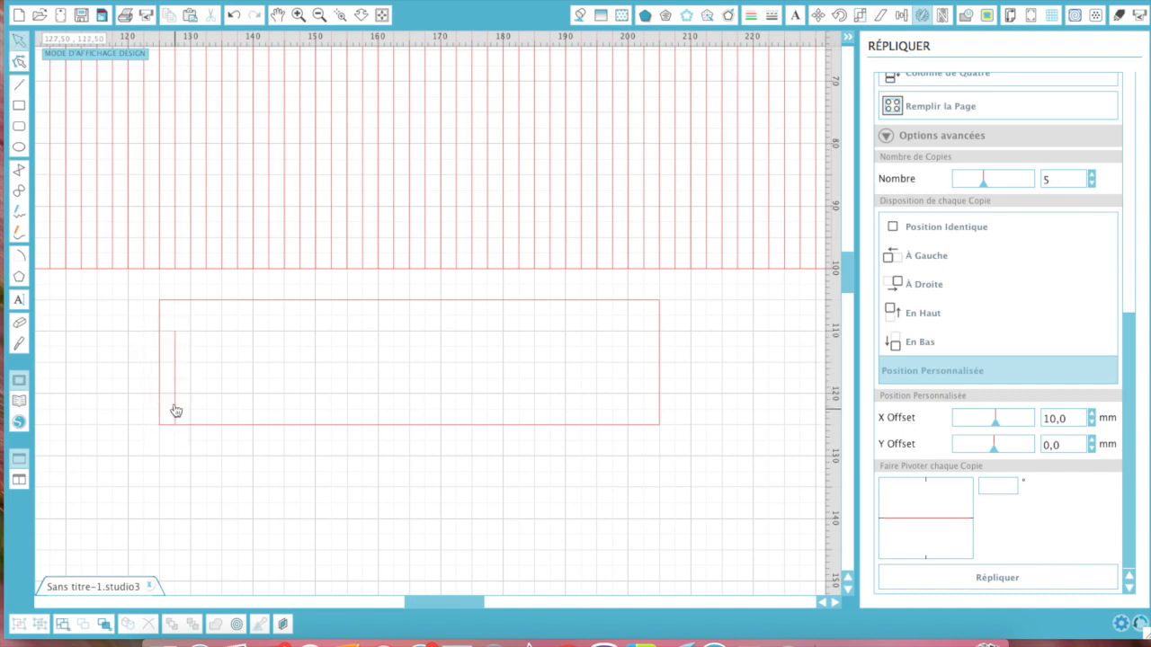
Step: Duplicate the 15 mm line three times to the right at 2.5 mm spacing
{"action": "left_click", "coordinate": [175, 390]}
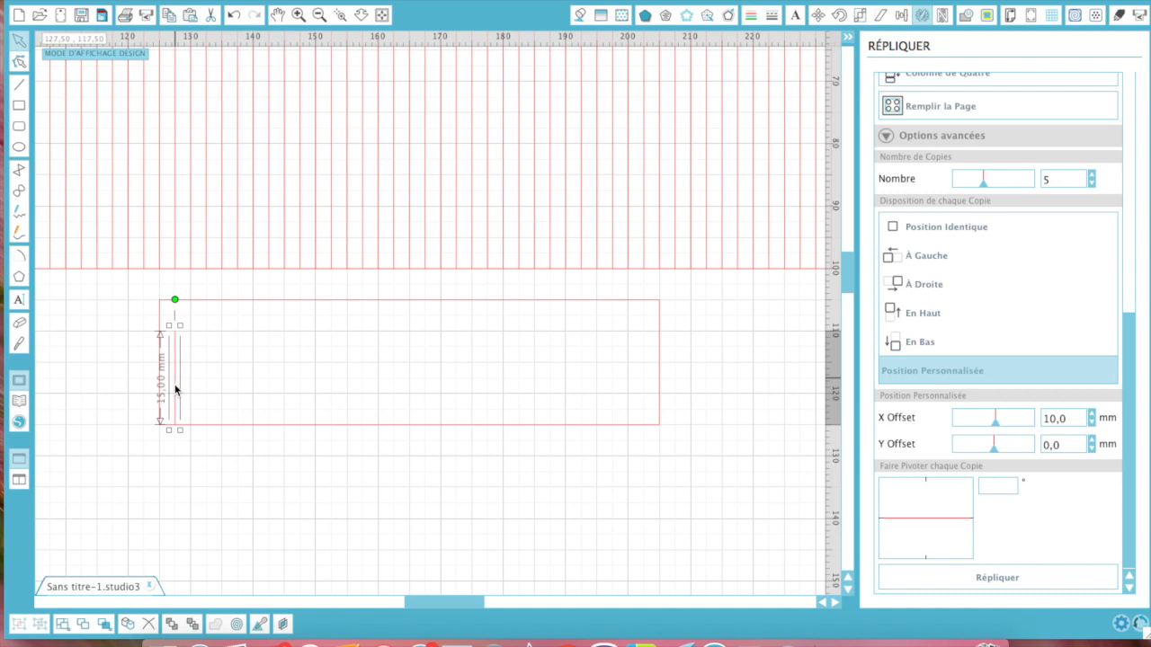
{"action": "key", "text": "Right"}
{"action": "key", "text": "Right"}
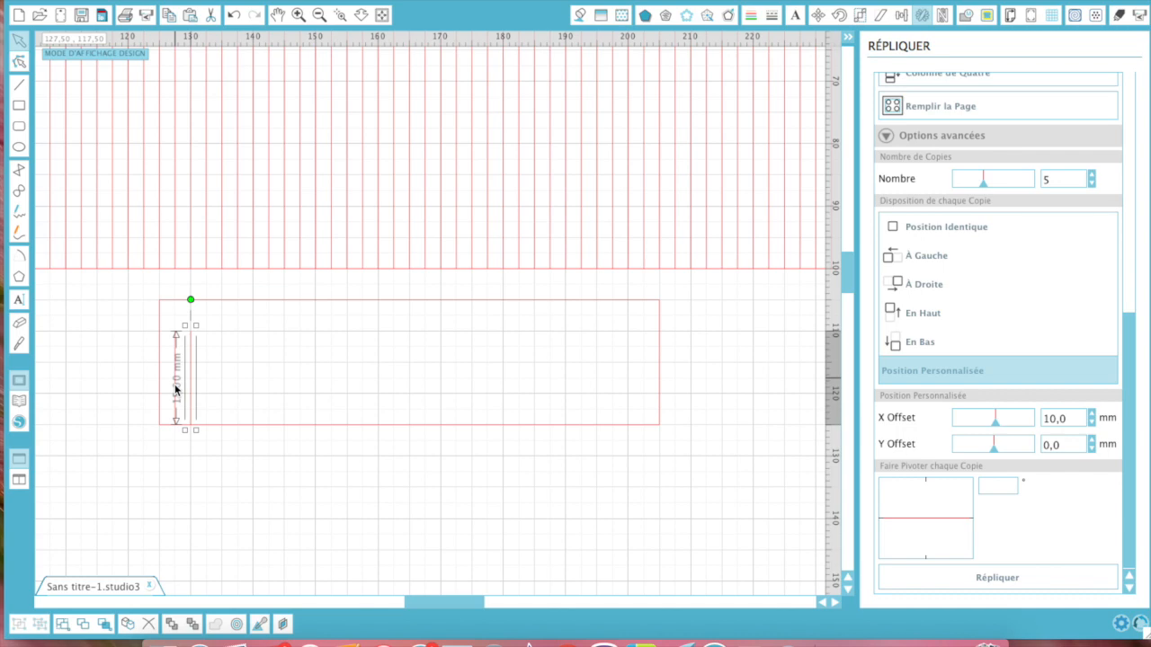
{"action": "key", "text": "Right"}
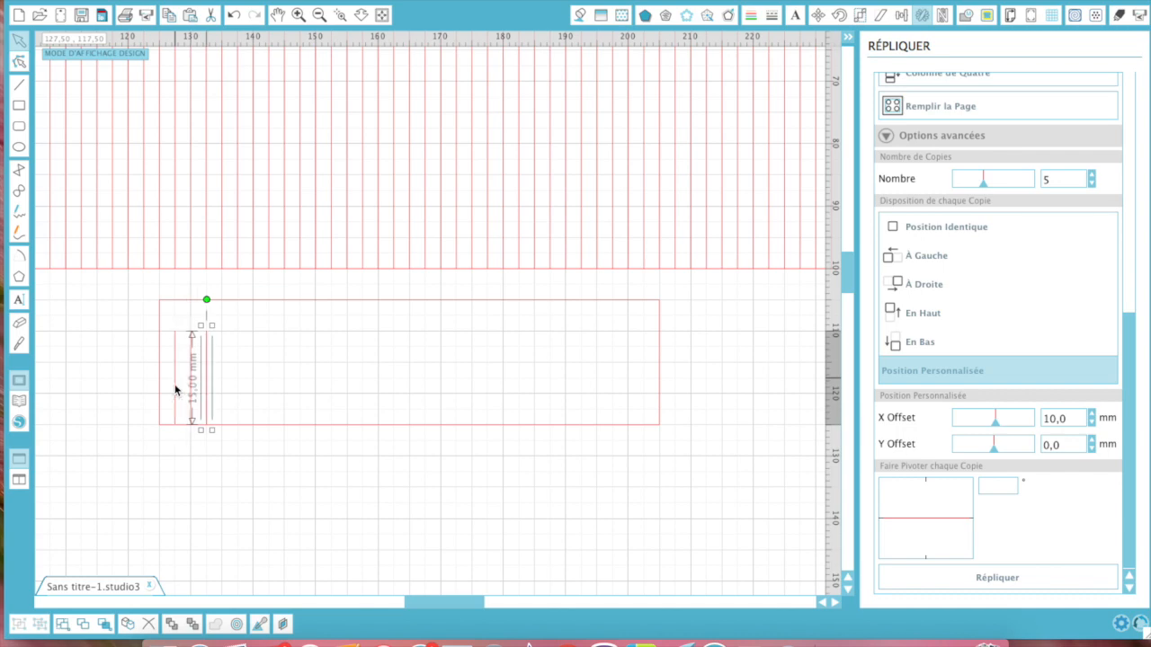
{"action": "key", "text": "Right"}
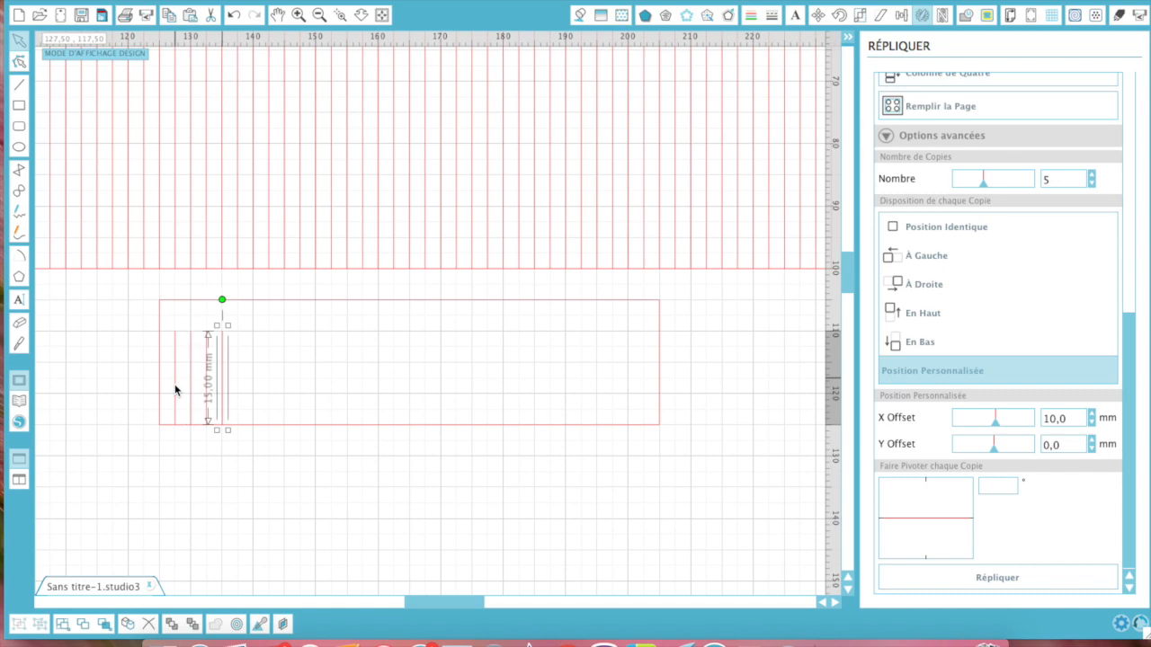
{"action": "left_click", "coordinate": [211, 483]}
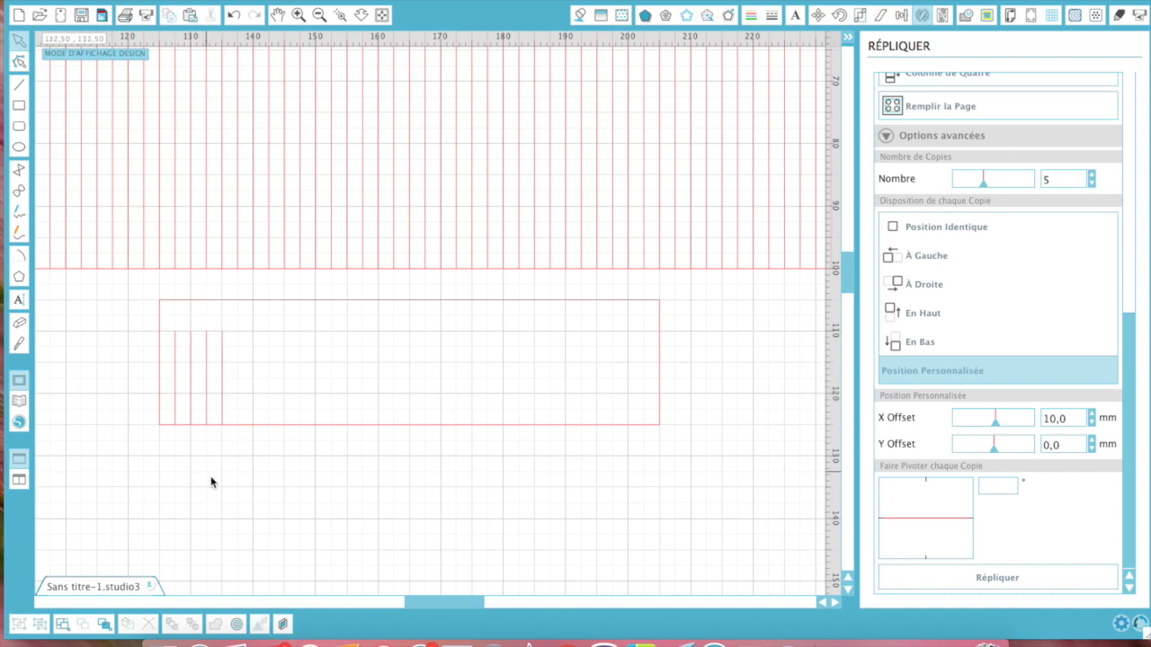
Step: Duplicate the four short lines to the right, placing the copies 2.5 mm past the last original line
{"action": "key", "text": "z"}
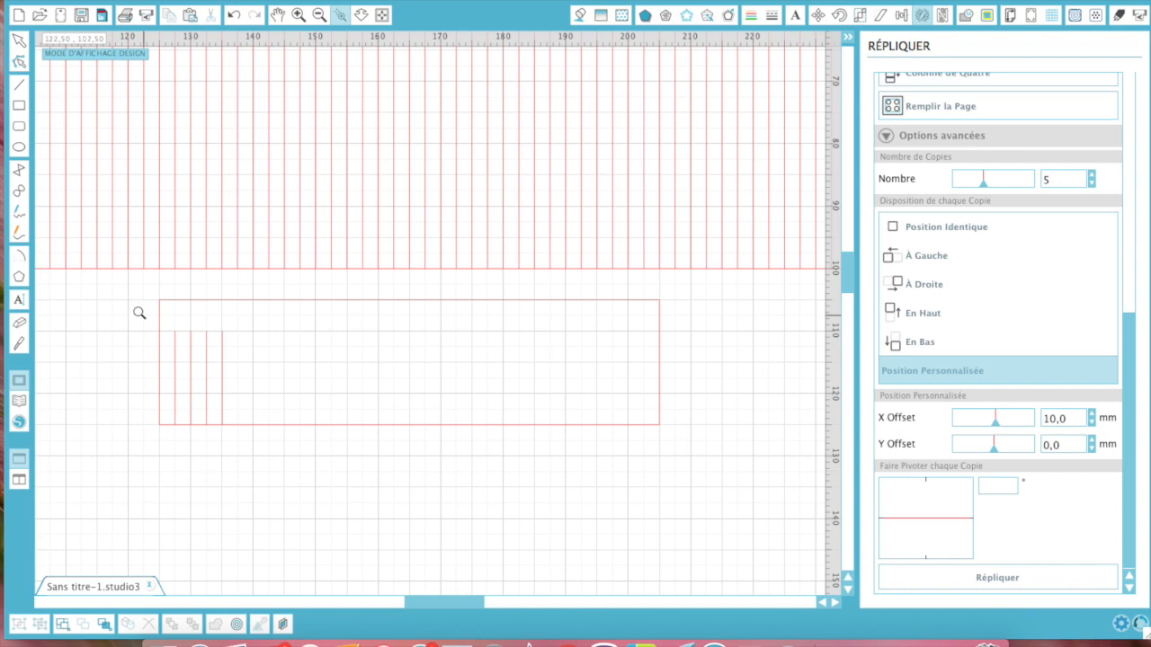
{"action": "left_click_drag", "start_coordinate": [129, 301], "coordinate": [276, 491]}
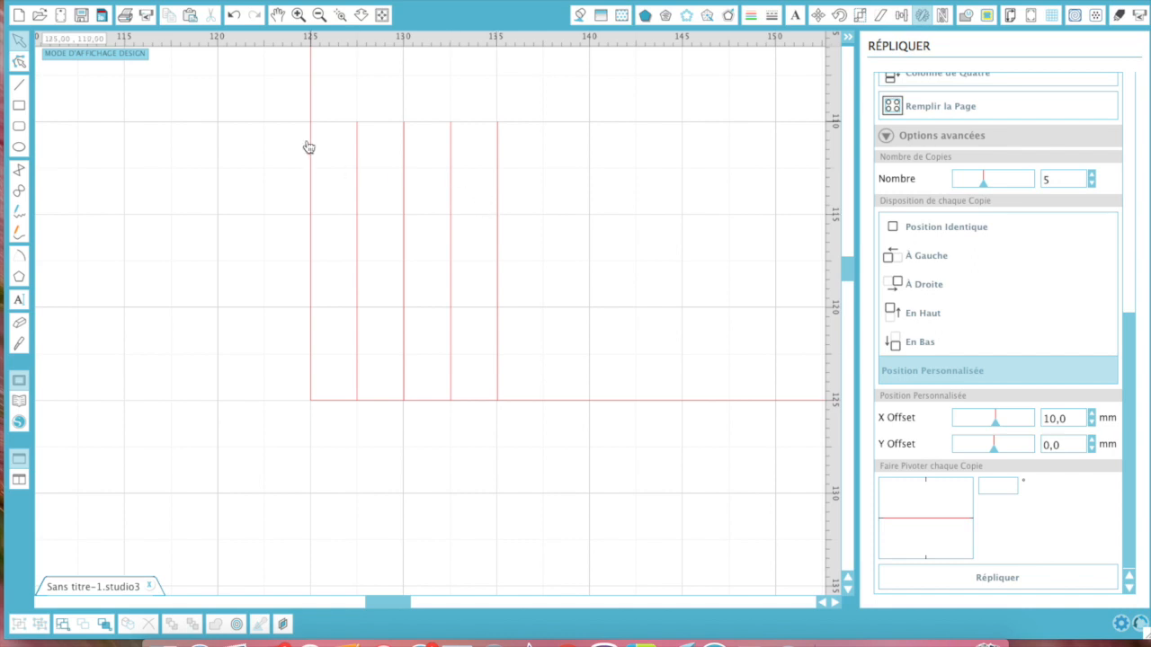
{"action": "left_click_drag", "start_coordinate": [331, 133], "coordinate": [552, 243]}
{"action": "key", "text": "super+Right"}
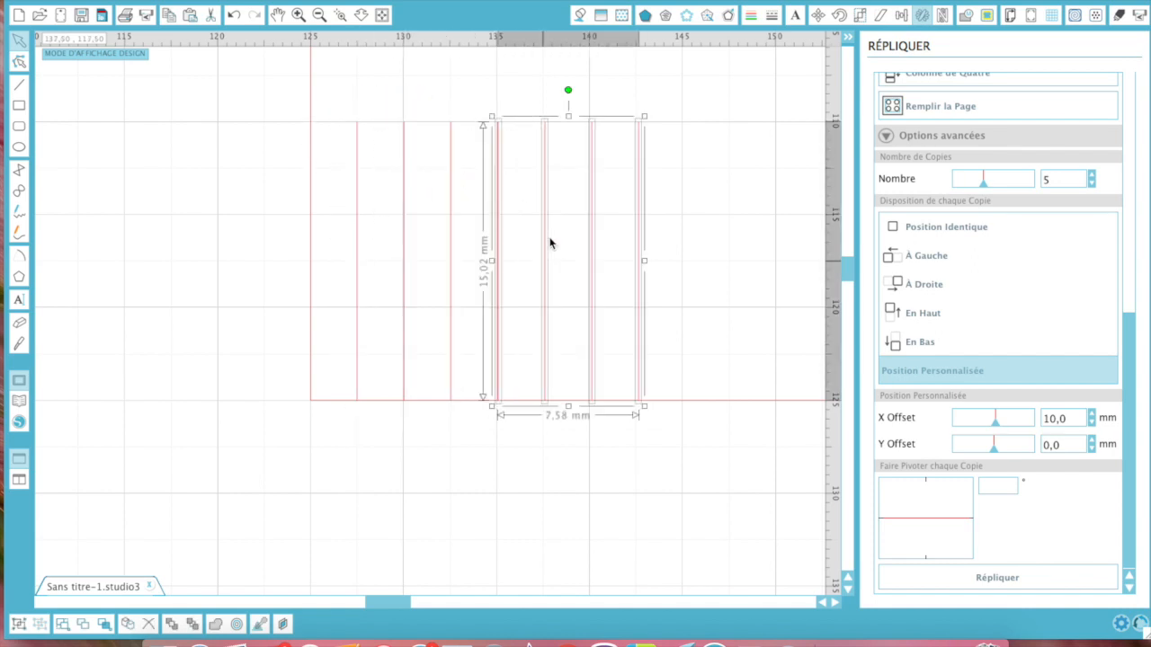
{"action": "key", "text": "Right"}
{"action": "left_click", "coordinate": [644, 487]}
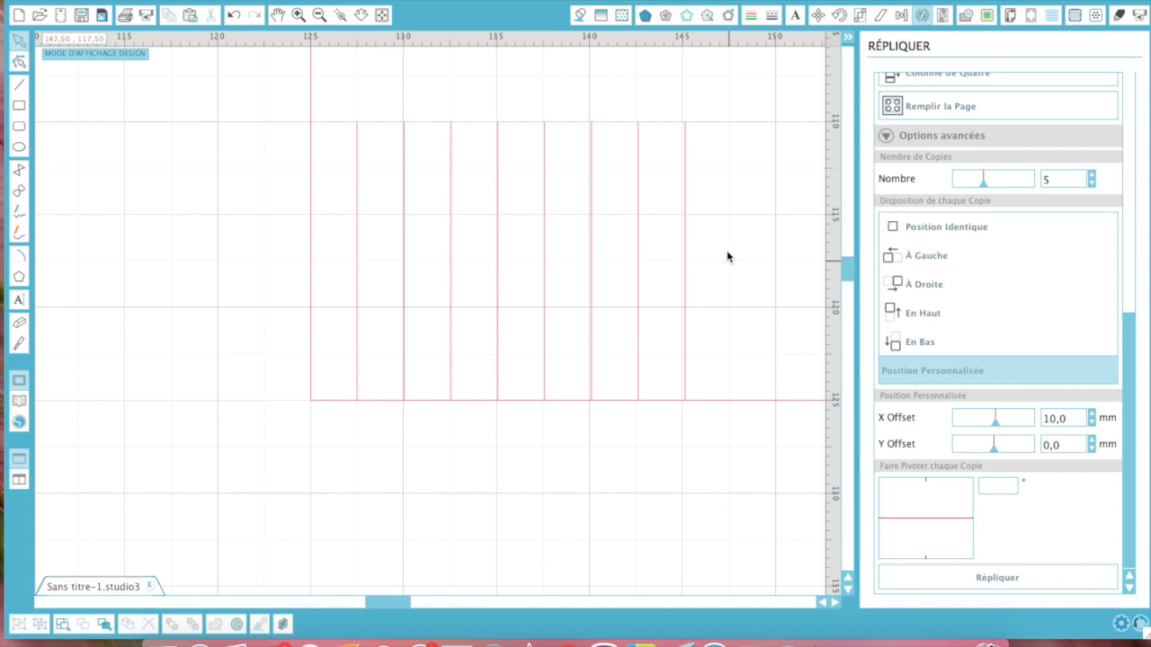
Step: Delete the small practice rectangle with all its lines, including the one remaining line below the strip
{"action": "scroll", "coordinate": [766, 261], "scroll_direction": "up", "scroll_amount": 3}
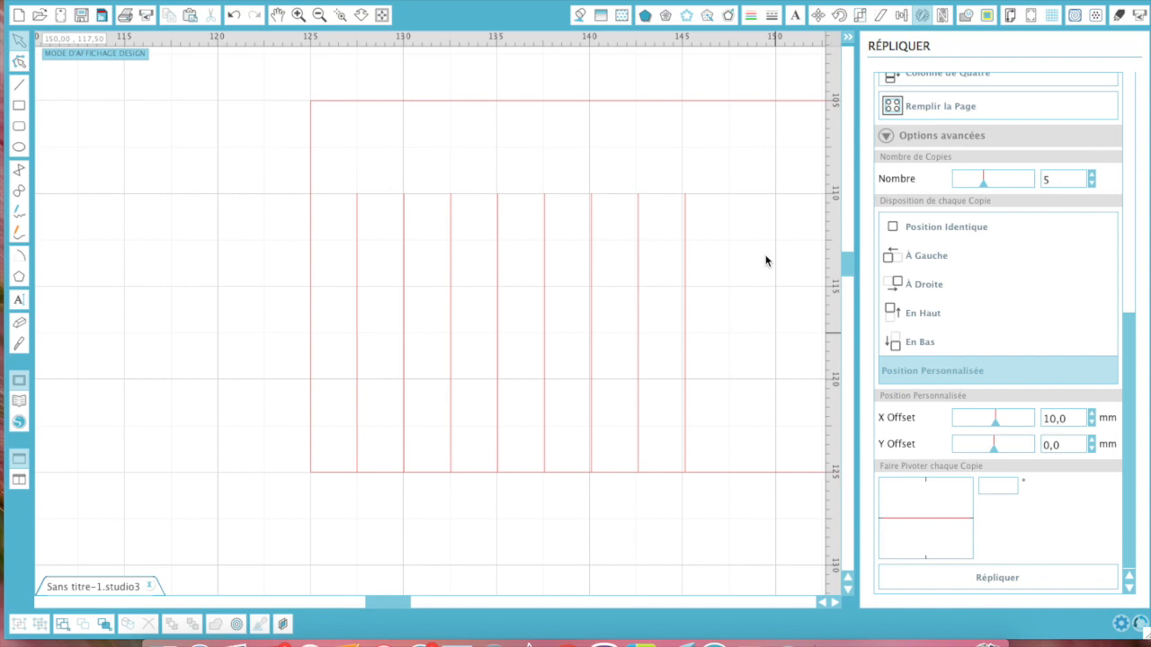
{"action": "scroll", "coordinate": [766, 261], "scroll_direction": "up", "scroll_amount": 6}
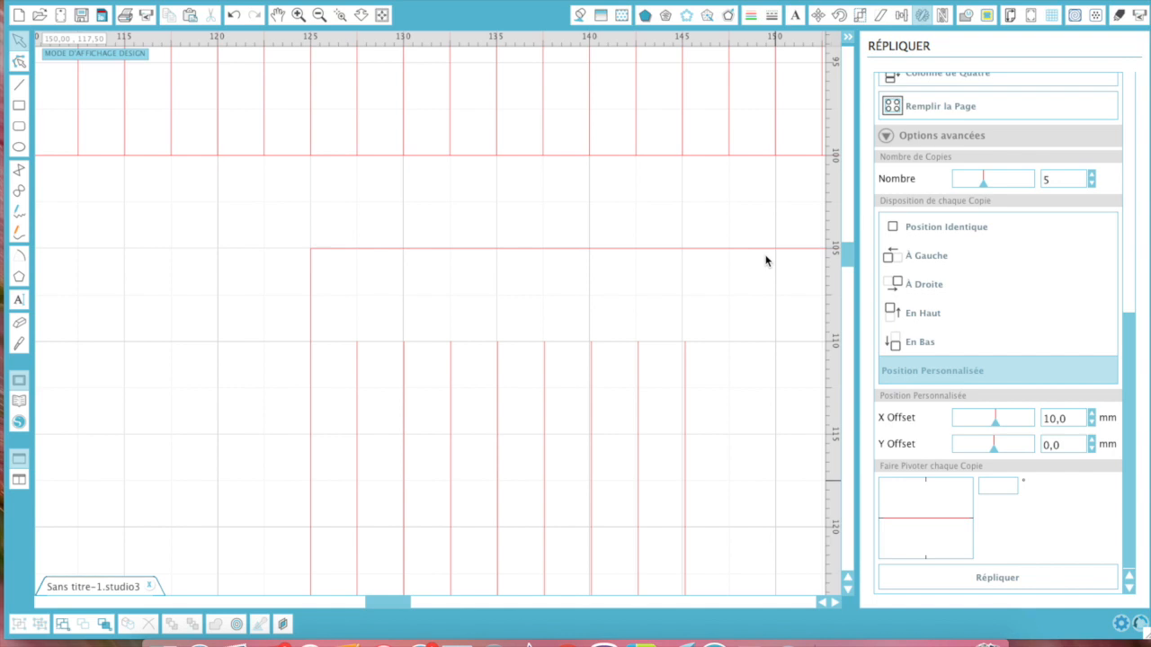
{"action": "left_click_drag", "start_coordinate": [222, 231], "coordinate": [642, 457]}
{"action": "key", "text": "Delete"}
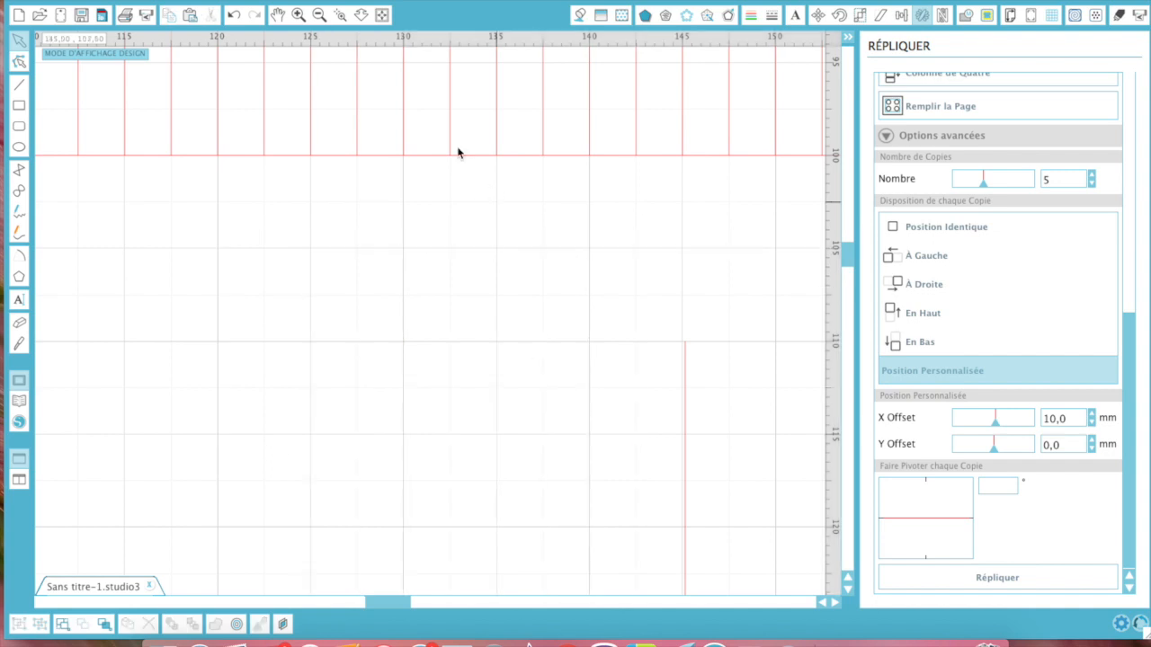
{"action": "left_click", "coordinate": [382, 16]}
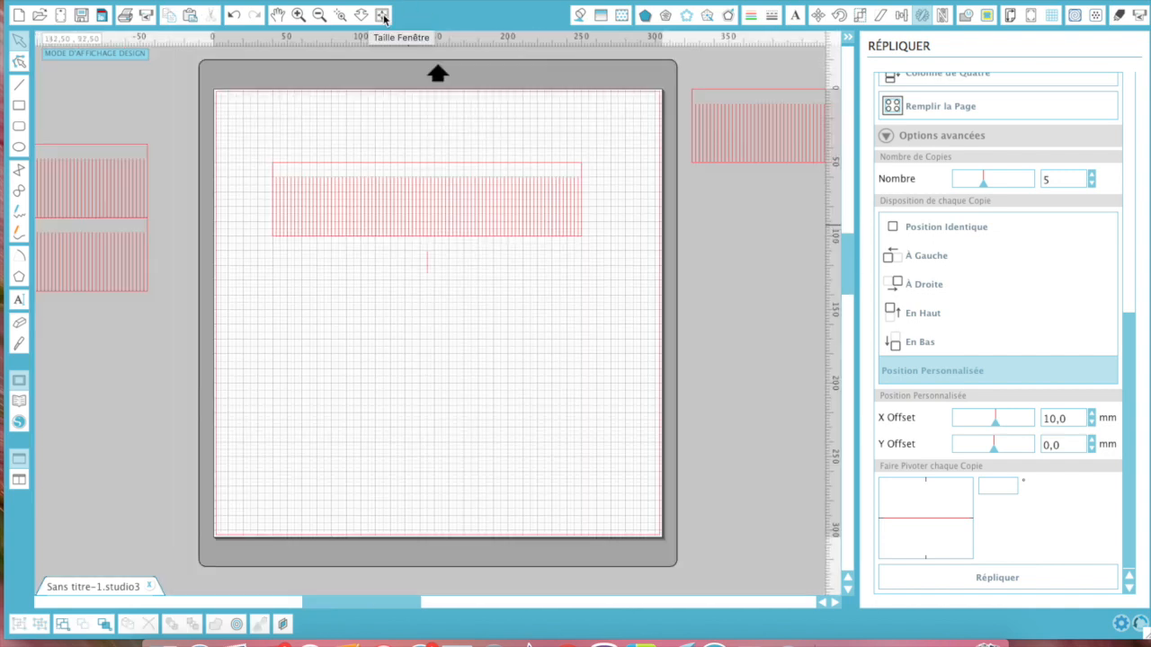
{"action": "left_click", "coordinate": [429, 270]}
{"action": "key", "text": "Delete"}
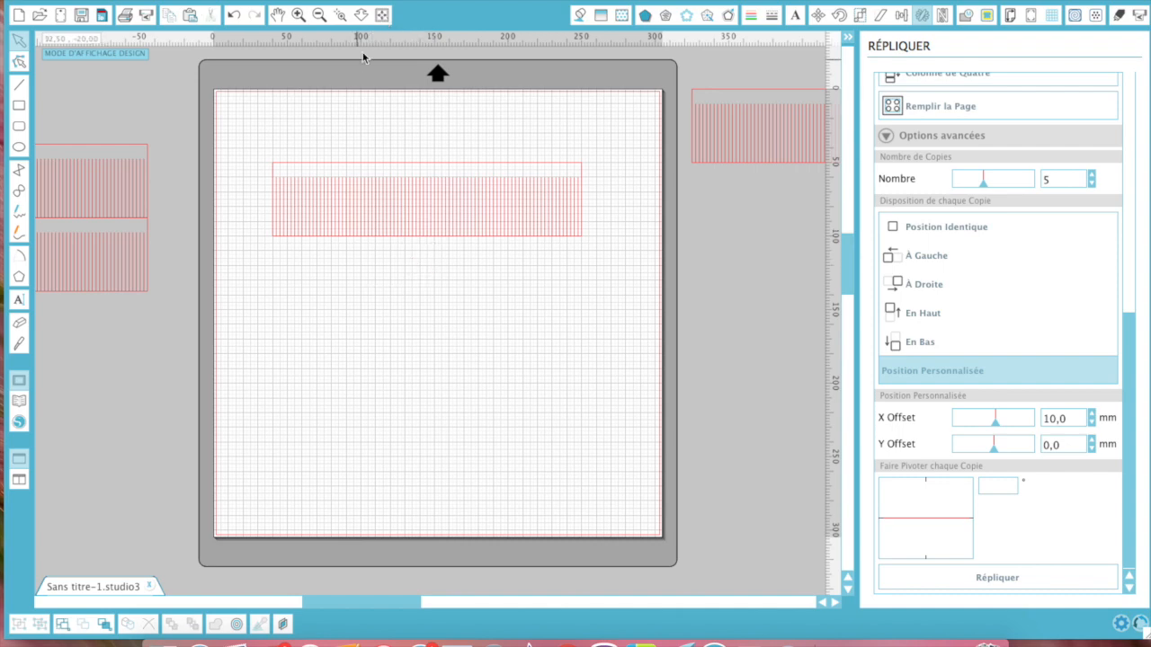
Step: Group the finished strip's rectangle and cut lines and move the strip to the middle of the page
{"action": "left_click", "coordinate": [298, 15]}
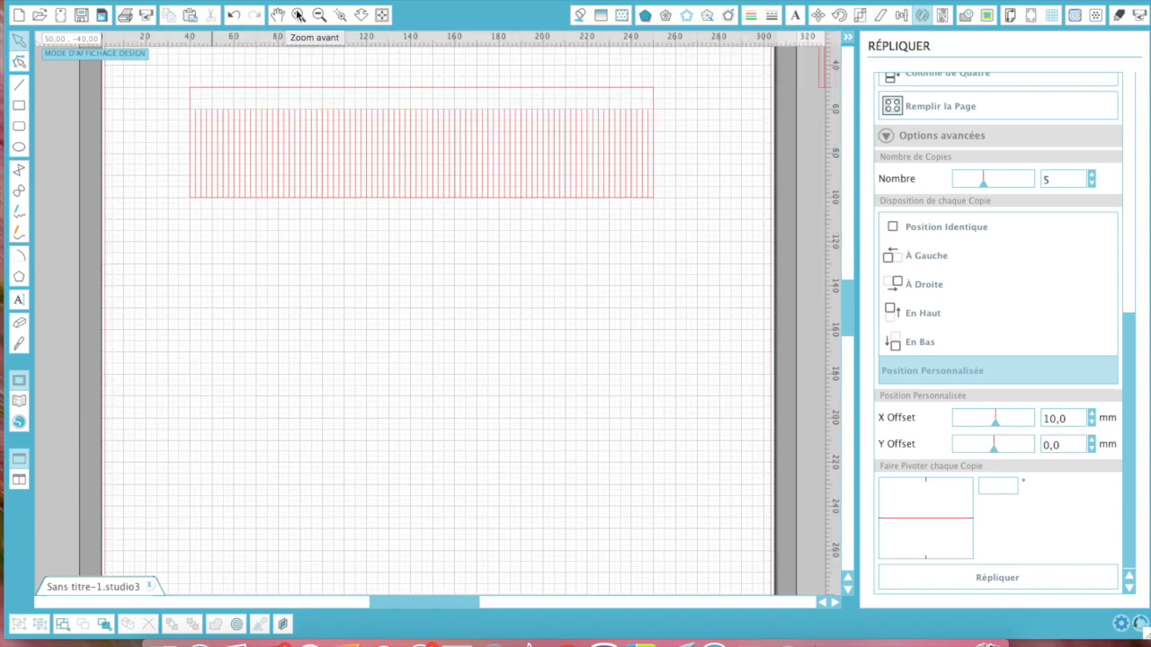
{"action": "left_click", "coordinate": [297, 15]}
{"action": "scroll", "coordinate": [259, 238], "scroll_direction": "up", "scroll_amount": 4}
{"action": "scroll", "coordinate": [259, 238], "scroll_direction": "up", "scroll_amount": 1}
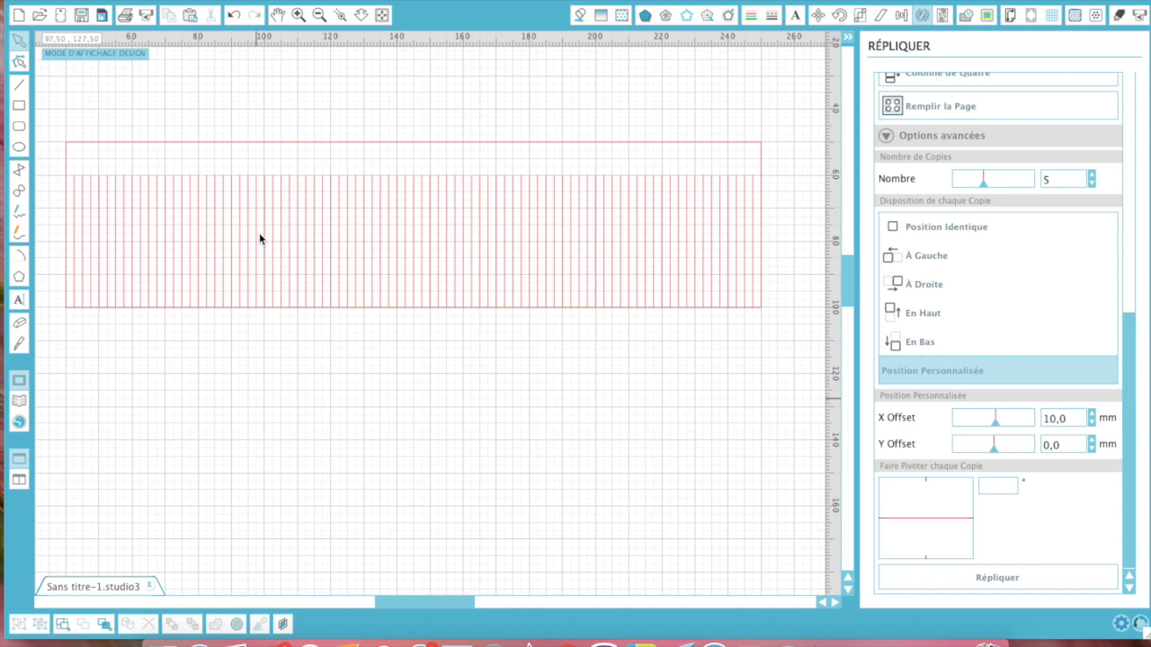
{"action": "left_click", "coordinate": [382, 15]}
{"action": "left_click", "coordinate": [235, 145]}
{"action": "left_click_drag", "start_coordinate": [235, 145], "coordinate": [651, 322]}
{"action": "left_click_drag", "start_coordinate": [488, 224], "coordinate": [441, 169]}
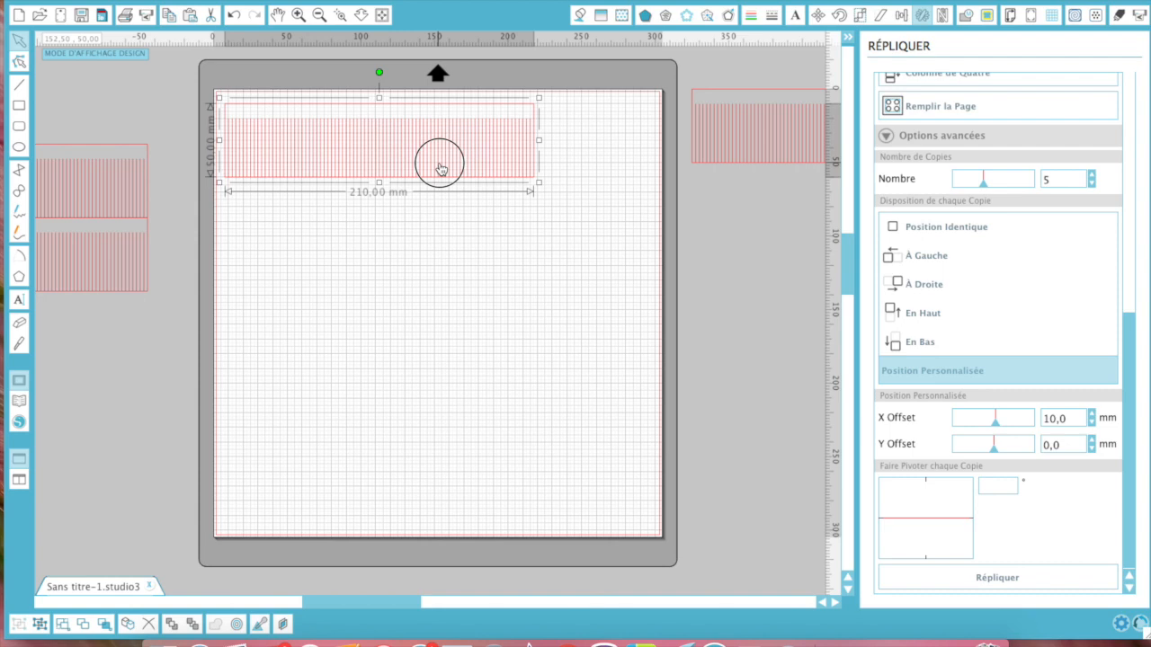
{"action": "left_click_drag", "start_coordinate": [441, 169], "coordinate": [502, 330]}
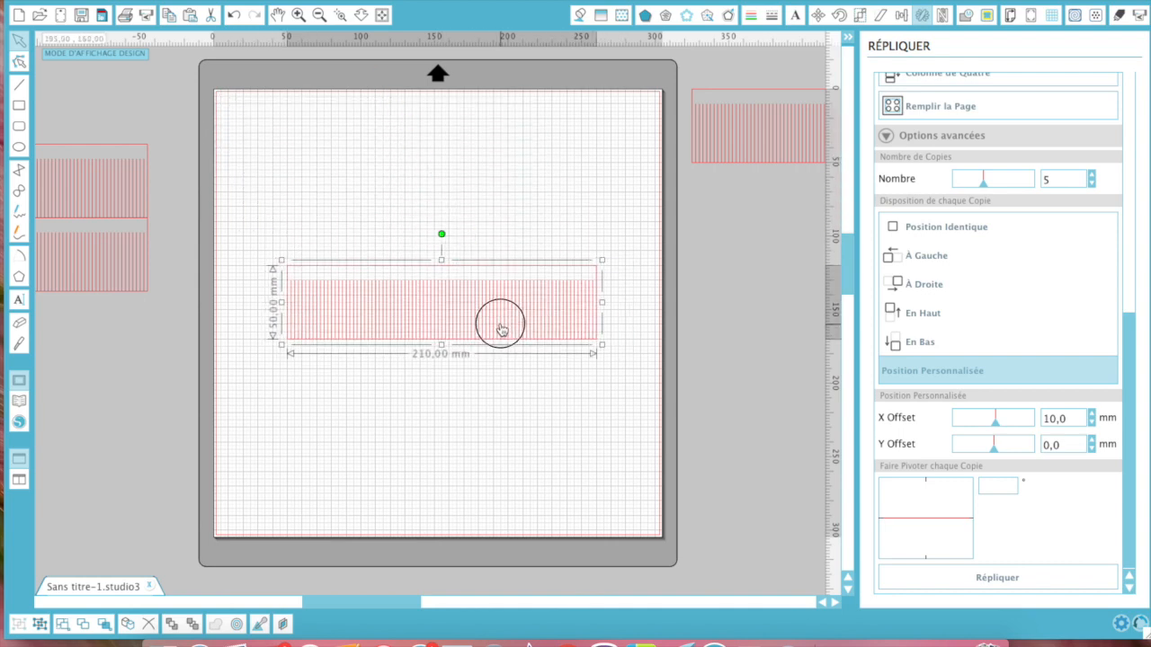
{"action": "left_click_drag", "start_coordinate": [502, 330], "coordinate": [501, 331]}
Step: Open the cut settings, choose the Papier à motifs material and expand its advanced blade, speed and thickness settings
{"action": "left_click", "coordinate": [1118, 16]}
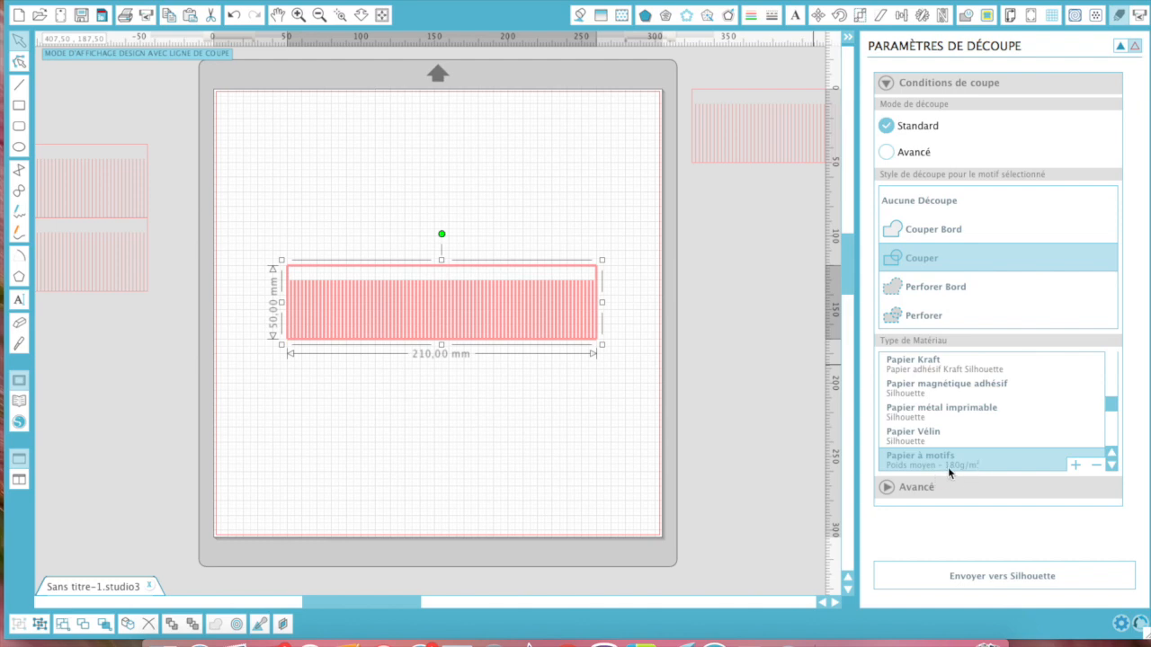
{"action": "left_click", "coordinate": [948, 465]}
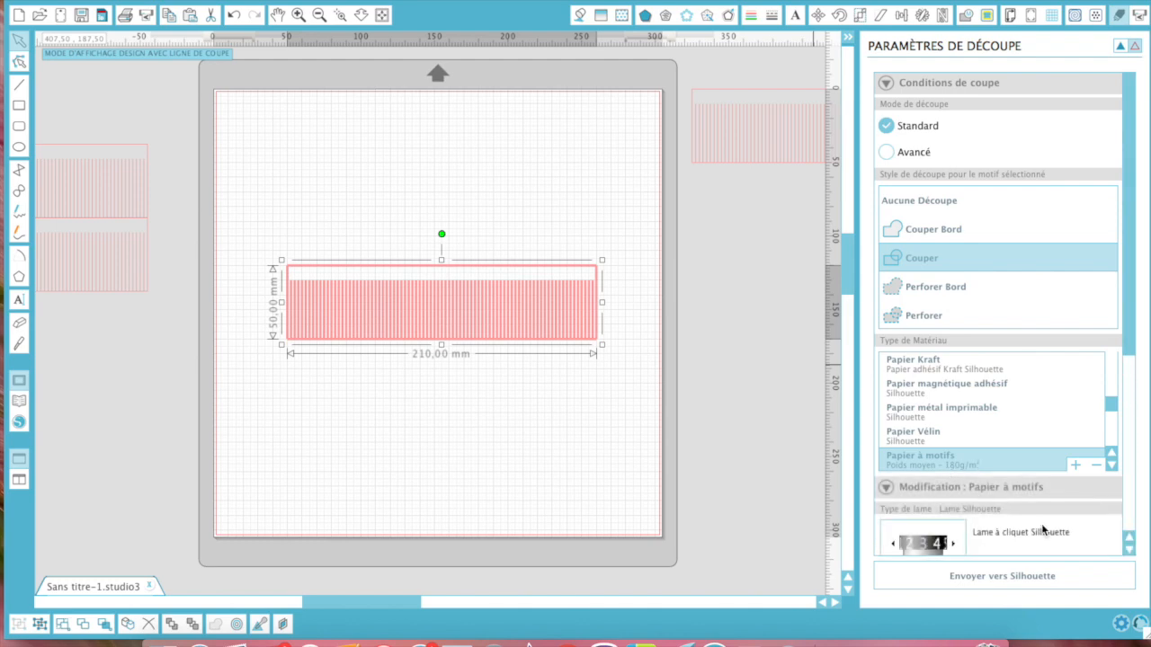
{"action": "scroll", "coordinate": [1041, 526], "scroll_direction": "down", "scroll_amount": 5}
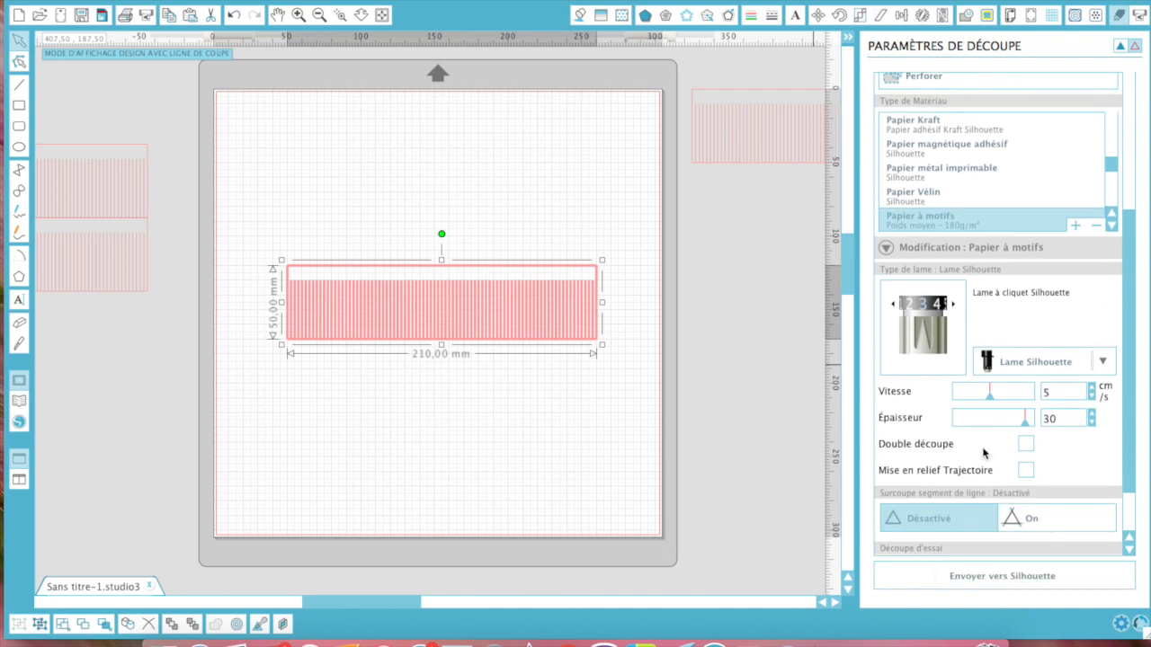